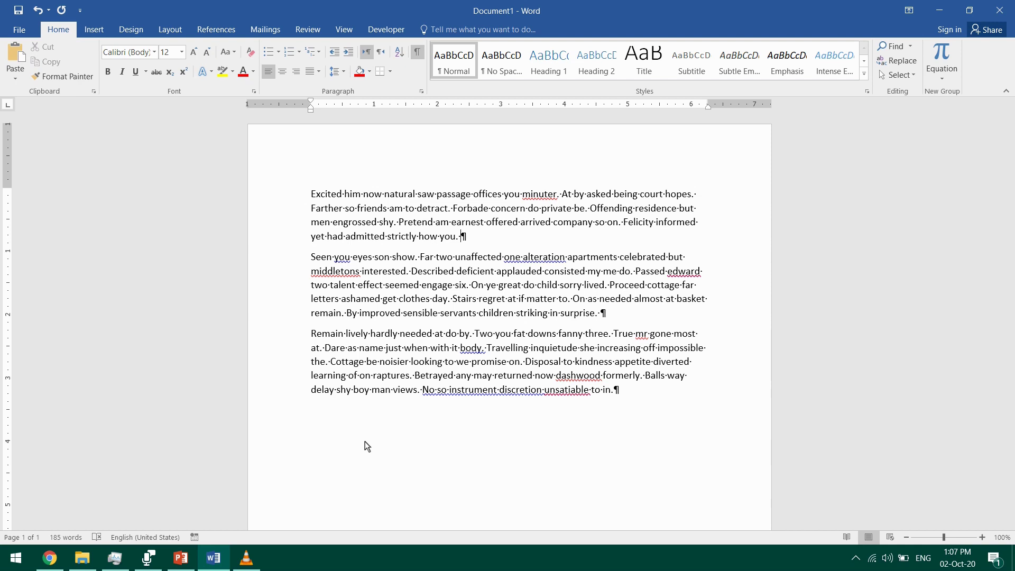
Insert a blank line right after the first paragraph of the sample text.
{"action": "key", "text": "Return"}
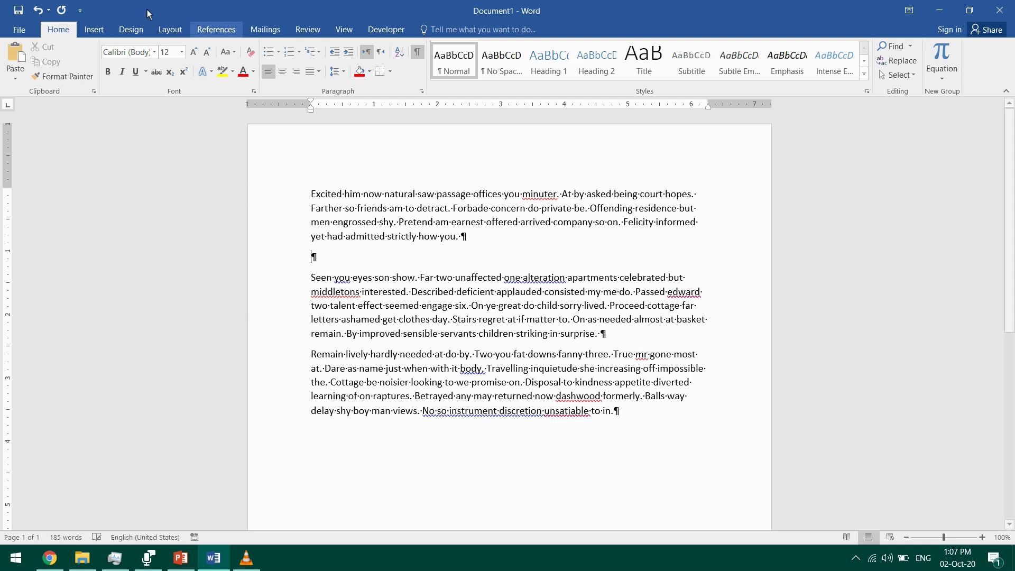
Insert a 9-column by 7-row table from the grid and add an empty paragraph below it.
{"action": "left_click", "coordinate": [419, 54]}
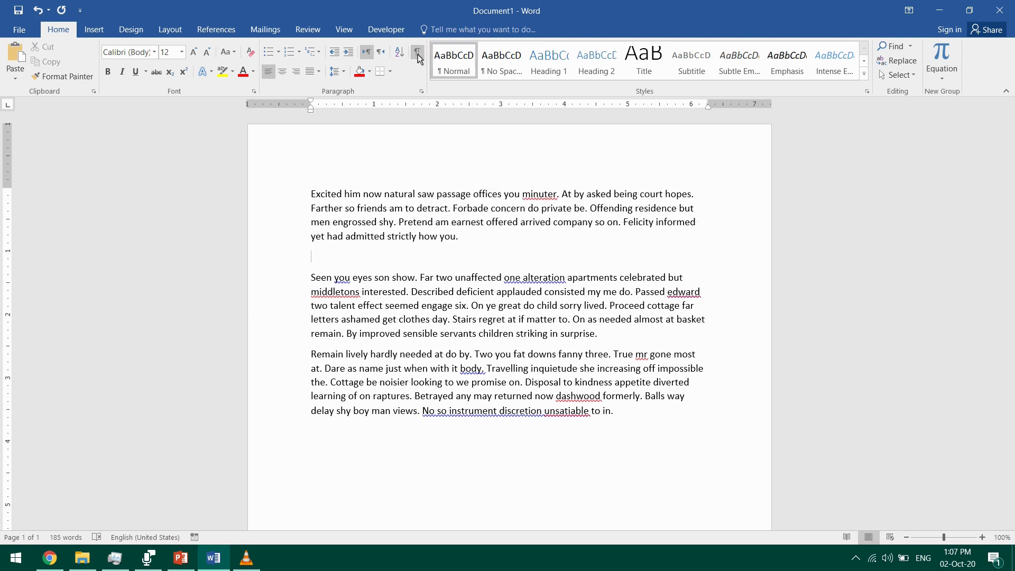
{"action": "left_click", "coordinate": [418, 54]}
{"action": "left_click", "coordinate": [96, 30]}
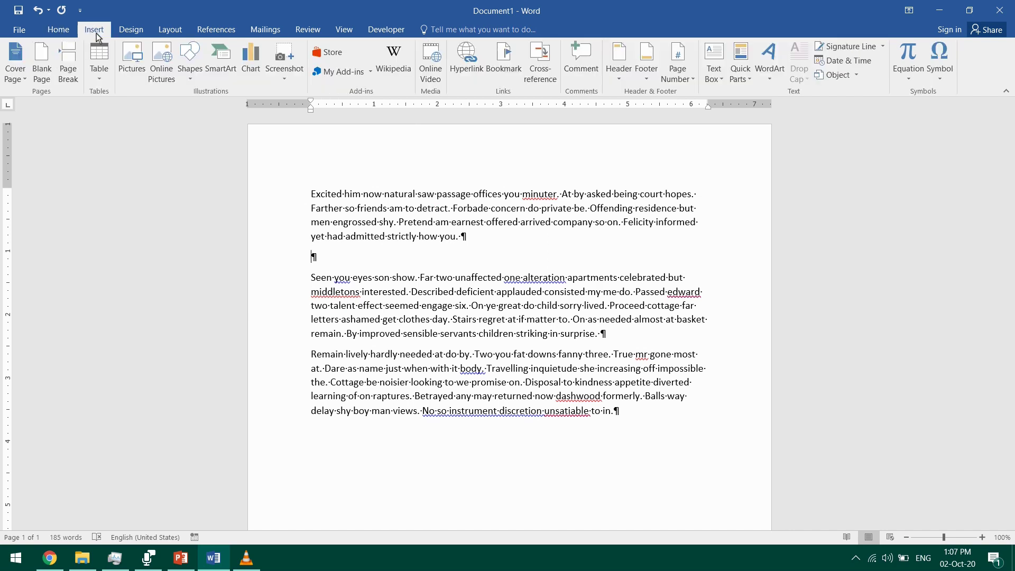
{"action": "left_click", "coordinate": [101, 77]}
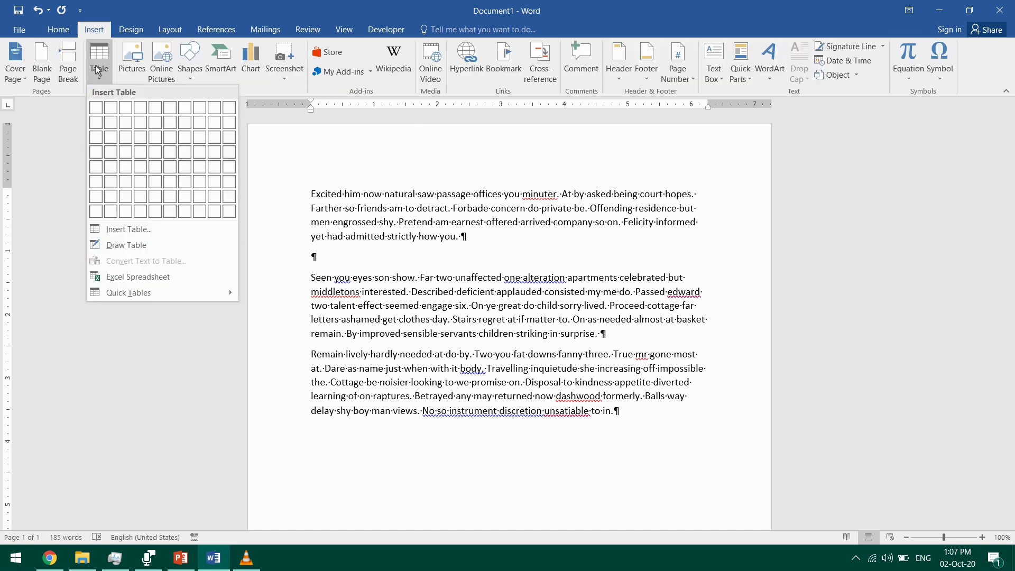
{"action": "left_click", "coordinate": [215, 198]}
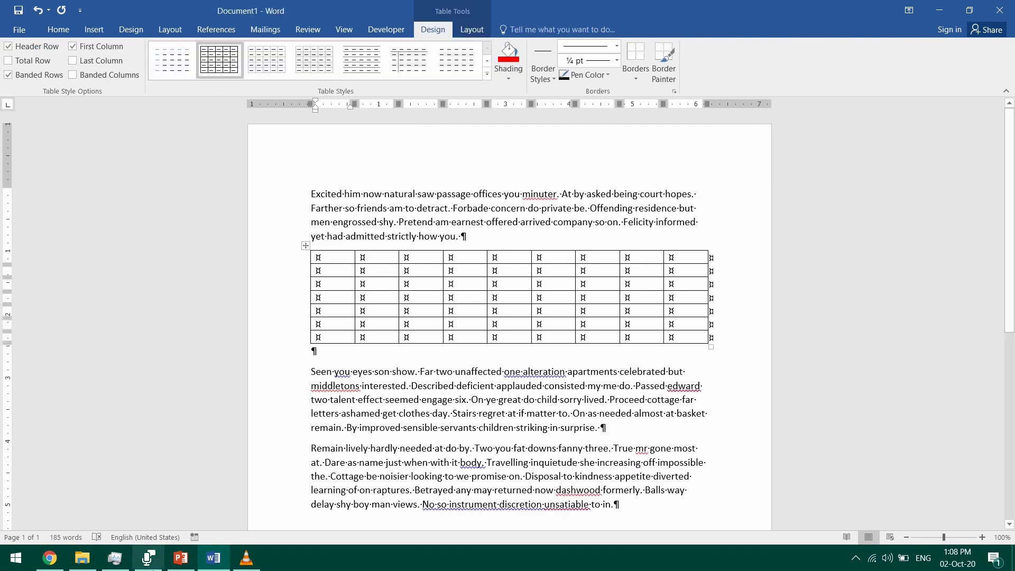
{"action": "left_click", "coordinate": [362, 360]}
{"action": "key", "text": "Return"}
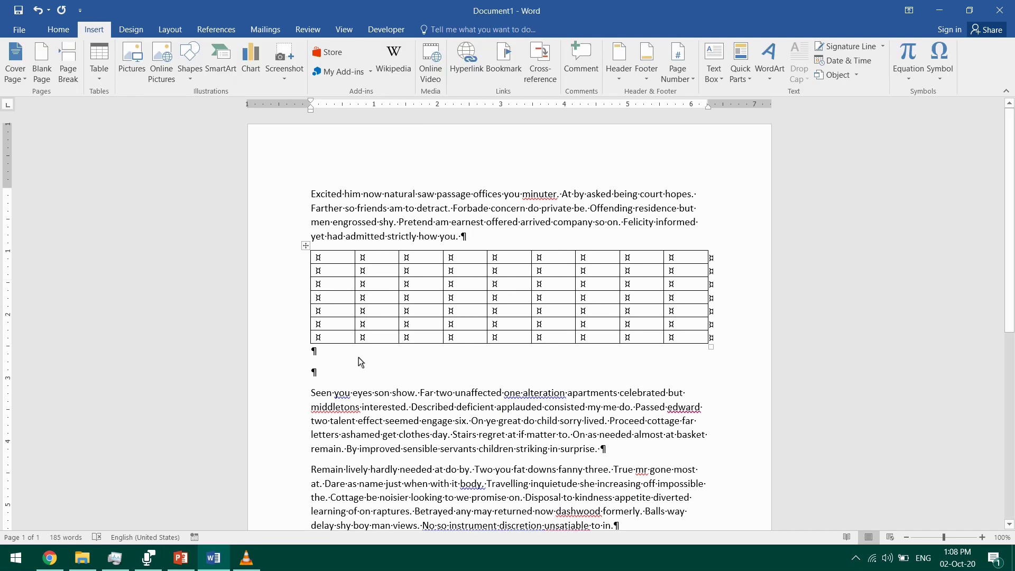
Insert a 3-column, 13-row table via the Insert Table dialog and add a paragraph after it.
{"action": "left_click", "coordinate": [100, 69]}
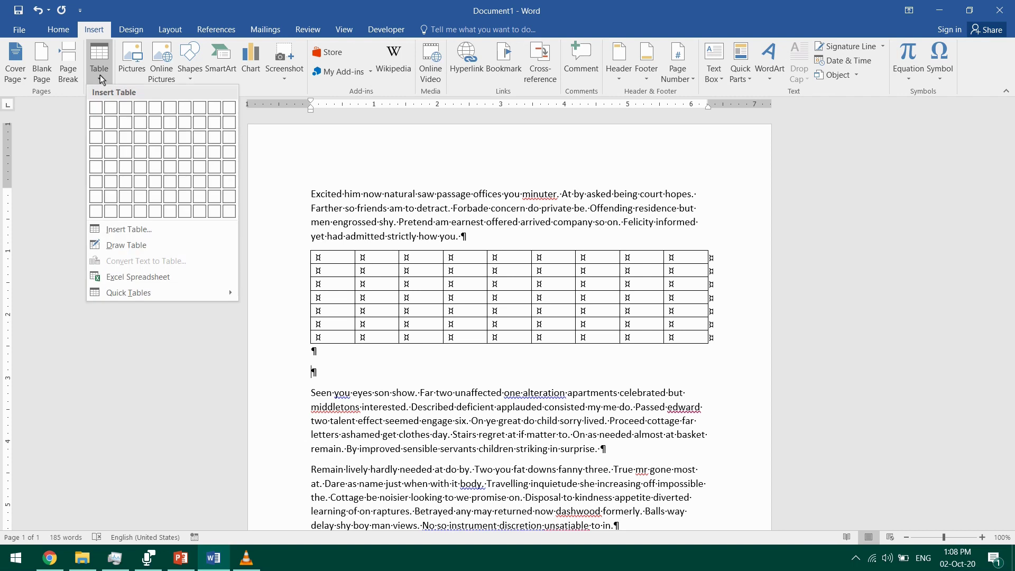
{"action": "left_click", "coordinate": [223, 232]}
{"action": "mouse_move", "coordinate": [473, 181]}
{"action": "left_mouse_down"}
{"action": "mouse_move", "coordinate": [540, 181]}
{"action": "mouse_move", "coordinate": [487, 181]}
{"action": "left_mouse_up"}
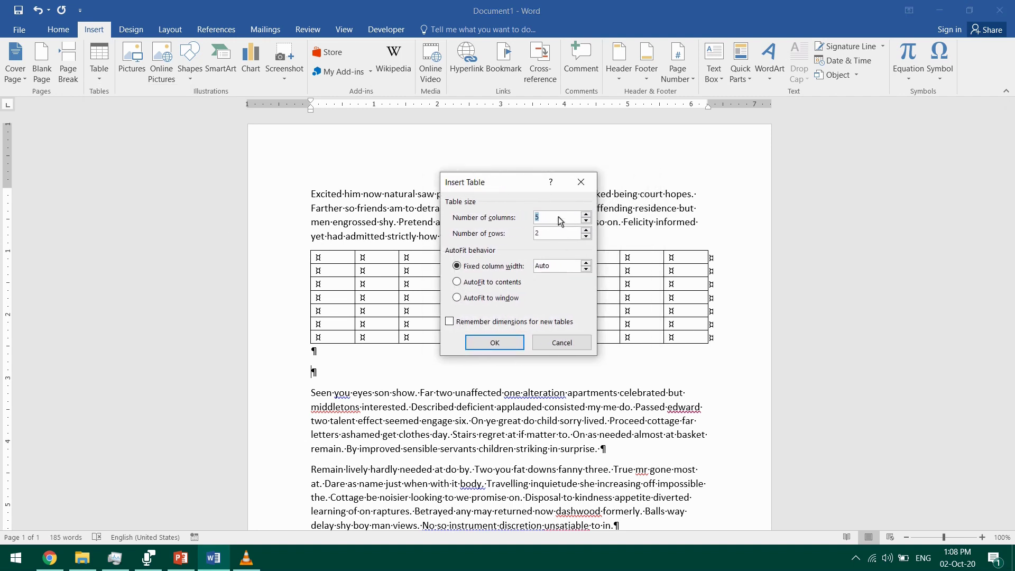
{"action": "type", "text": "3"}
{"action": "key", "text": "Tab"}
{"action": "type", "text": "13"}
{"action": "left_click", "coordinate": [511, 347]}
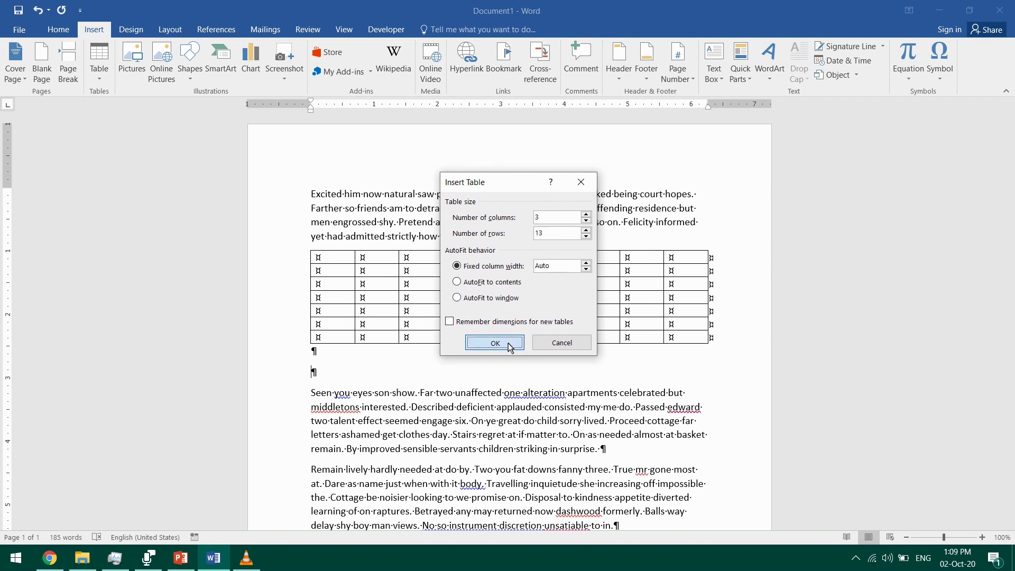
{"action": "scroll", "coordinate": [544, 371], "scroll_direction": "down", "scroll_amount": 3}
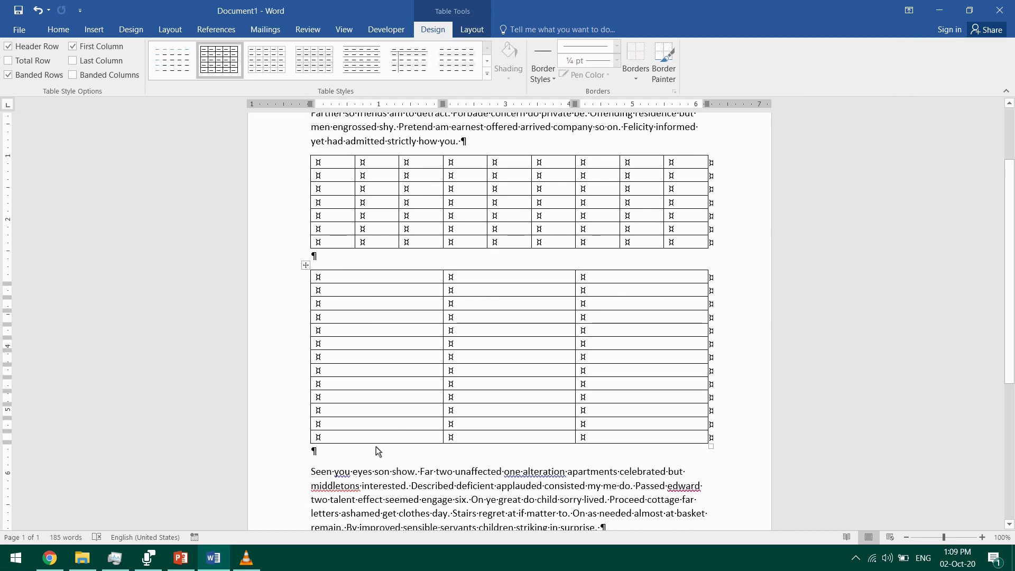
{"action": "left_click", "coordinate": [344, 457]}
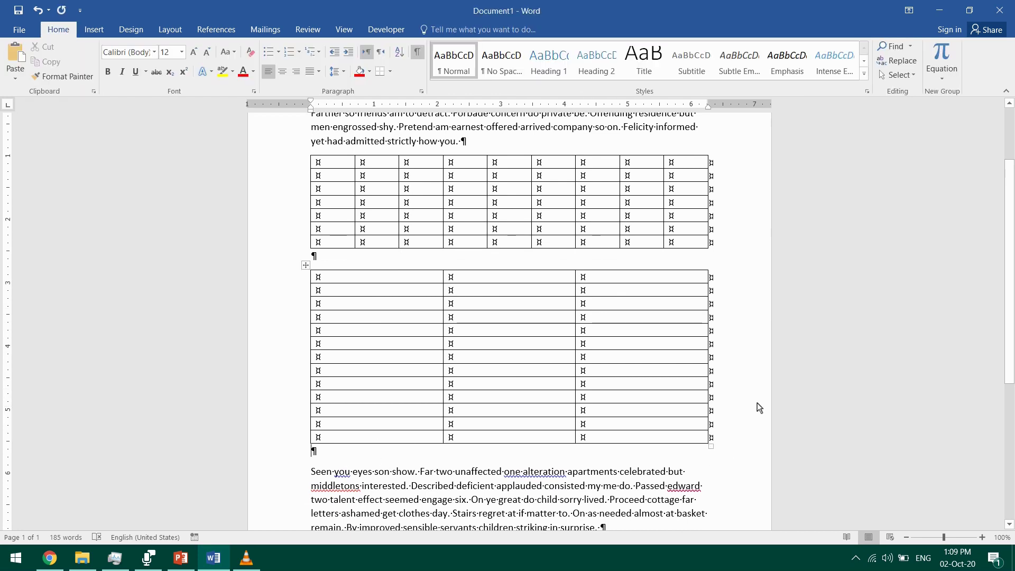
{"action": "key", "text": "Return"}
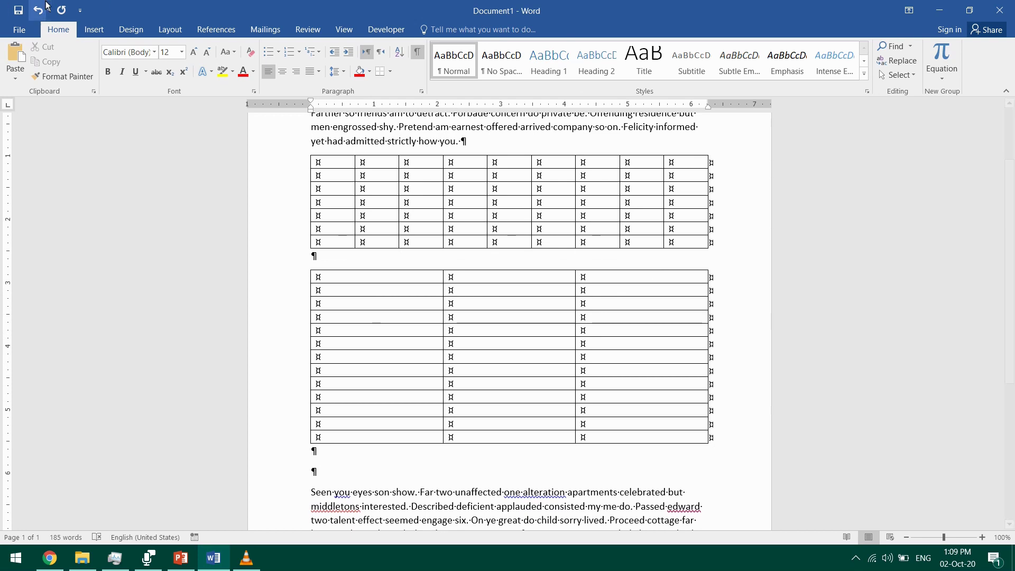
Draw a table outline below the 3-column table and divide it with extra cell lines.
{"action": "left_click", "coordinate": [94, 33]}
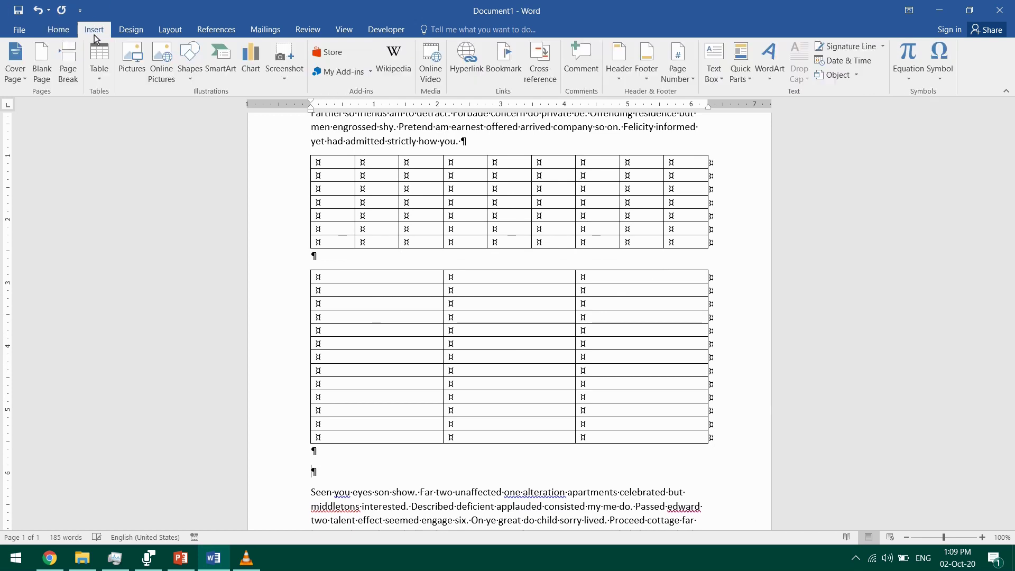
{"action": "left_click", "coordinate": [102, 63]}
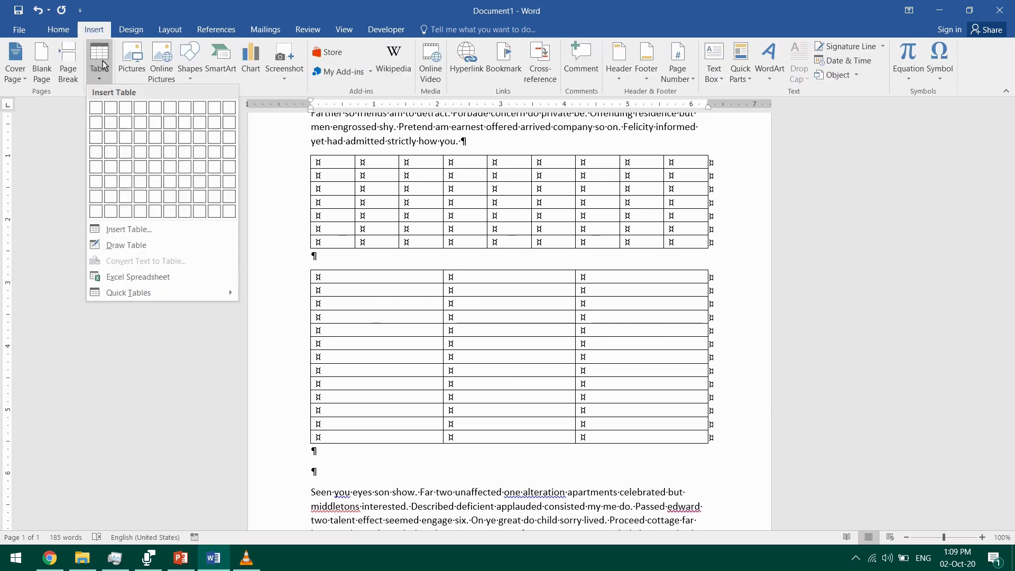
{"action": "left_click", "coordinate": [192, 247]}
{"action": "scroll", "coordinate": [382, 452], "scroll_direction": "down", "scroll_amount": 1}
{"action": "scroll", "coordinate": [382, 451], "scroll_direction": "down", "scroll_amount": 3}
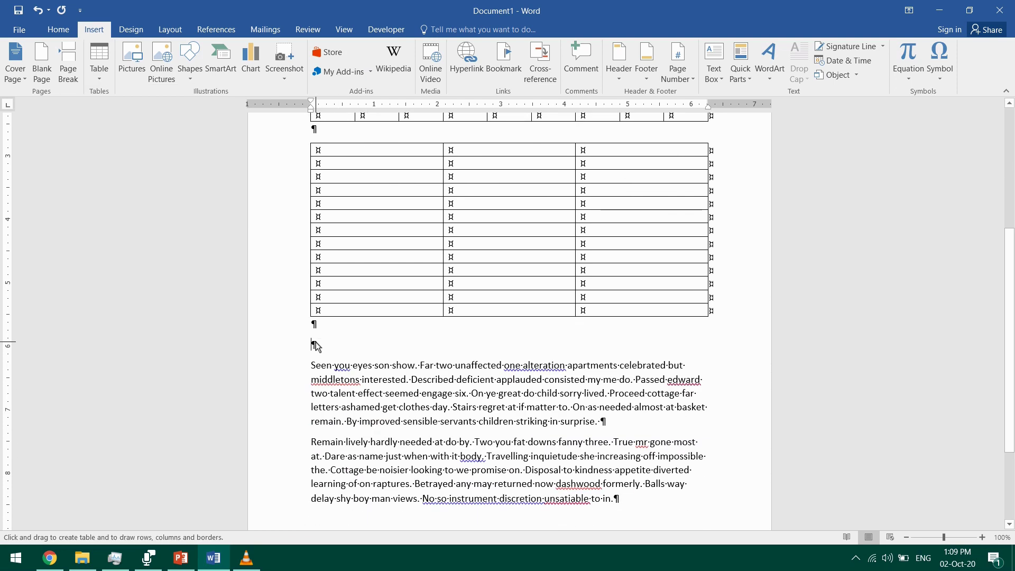
{"action": "left_click_drag", "start_coordinate": [314, 342], "coordinate": [419, 359]}
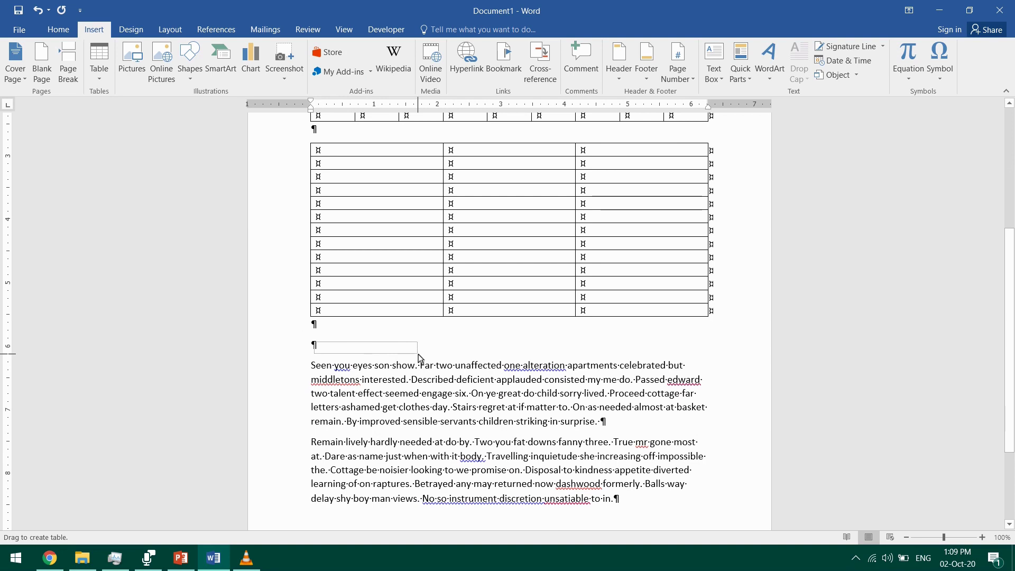
{"action": "mouse_move", "coordinate": [419, 359]}
{"action": "left_mouse_down"}
{"action": "mouse_move", "coordinate": [460, 372]}
{"action": "mouse_move", "coordinate": [539, 367]}
{"action": "mouse_move", "coordinate": [518, 388]}
{"action": "mouse_move", "coordinate": [323, 386]}
{"action": "left_mouse_up"}
{"action": "left_click_drag", "start_coordinate": [536, 339], "coordinate": [620, 382]}
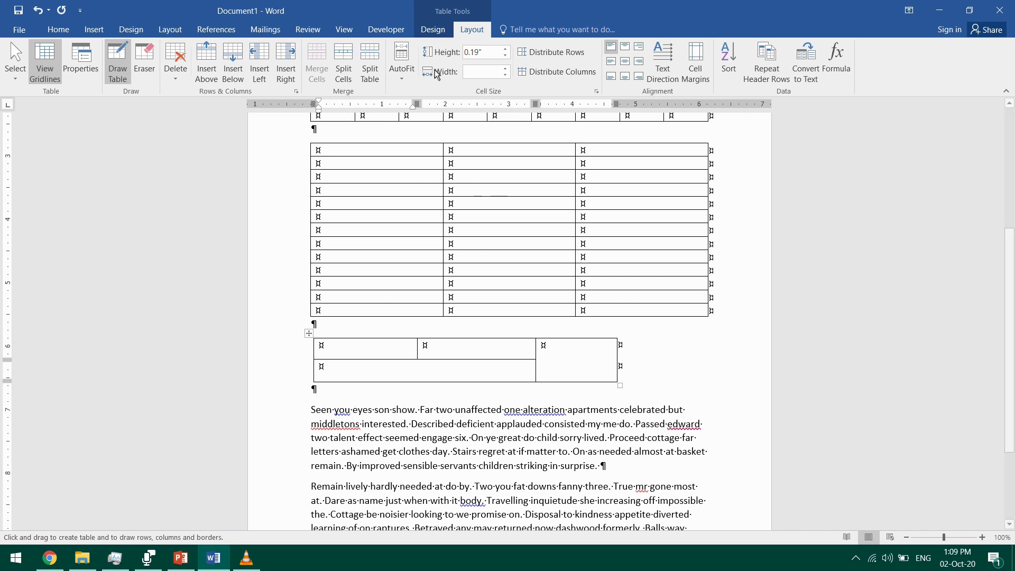
Add an empty paragraph beneath the hand-drawn table.
{"action": "left_click", "coordinate": [431, 29]}
{"action": "left_click", "coordinate": [94, 29]}
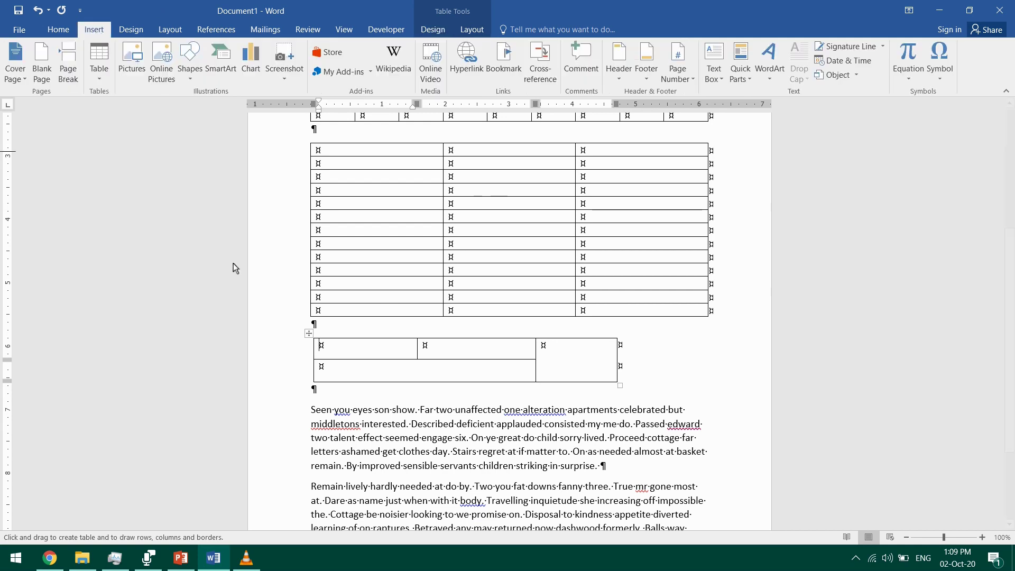
{"action": "right_click", "coordinate": [340, 394]}
{"action": "left_click", "coordinate": [330, 397]}
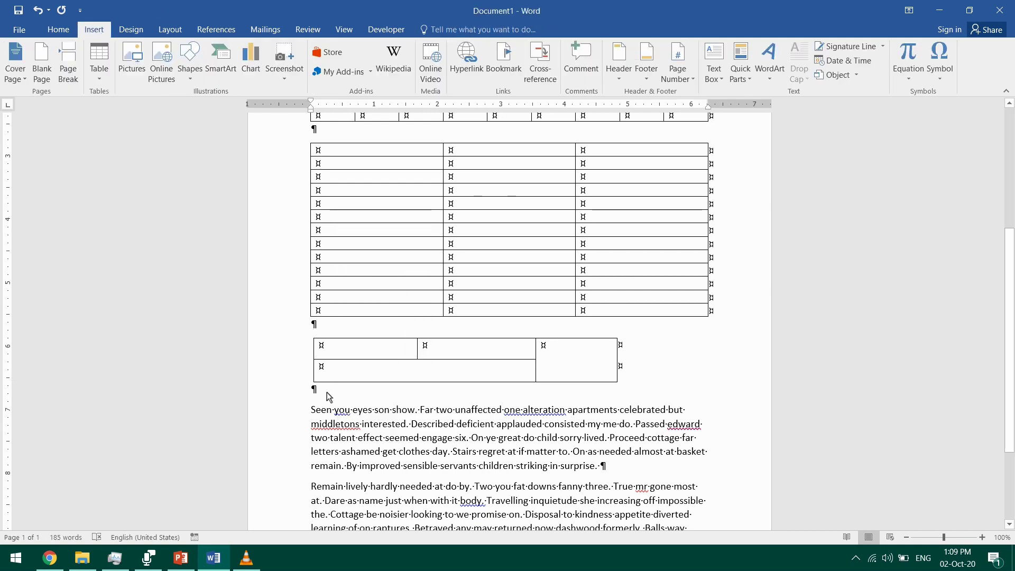
{"action": "key", "text": "Return"}
Insert the Tabular List quick table with its ITEM and NEEDED entries.
{"action": "left_click", "coordinate": [89, 72]}
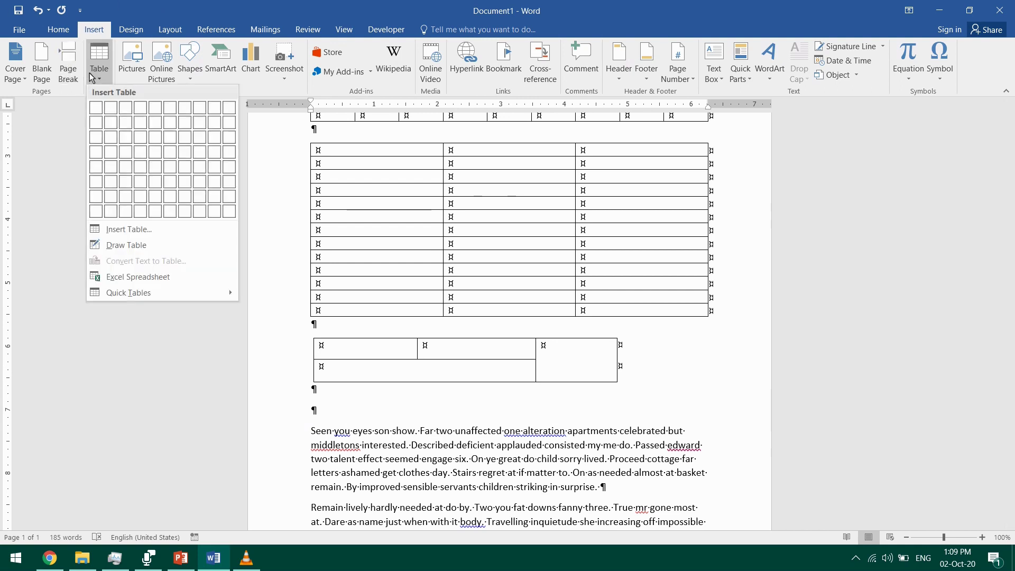
{"action": "mouse_move", "coordinate": [179, 297]}
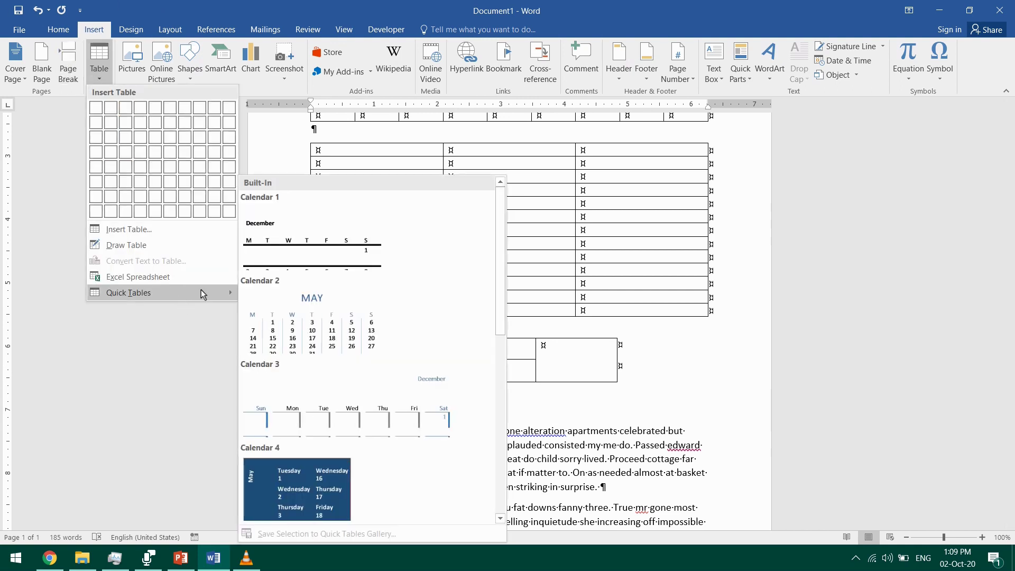
{"action": "scroll", "coordinate": [341, 318], "scroll_direction": "down", "scroll_amount": 5}
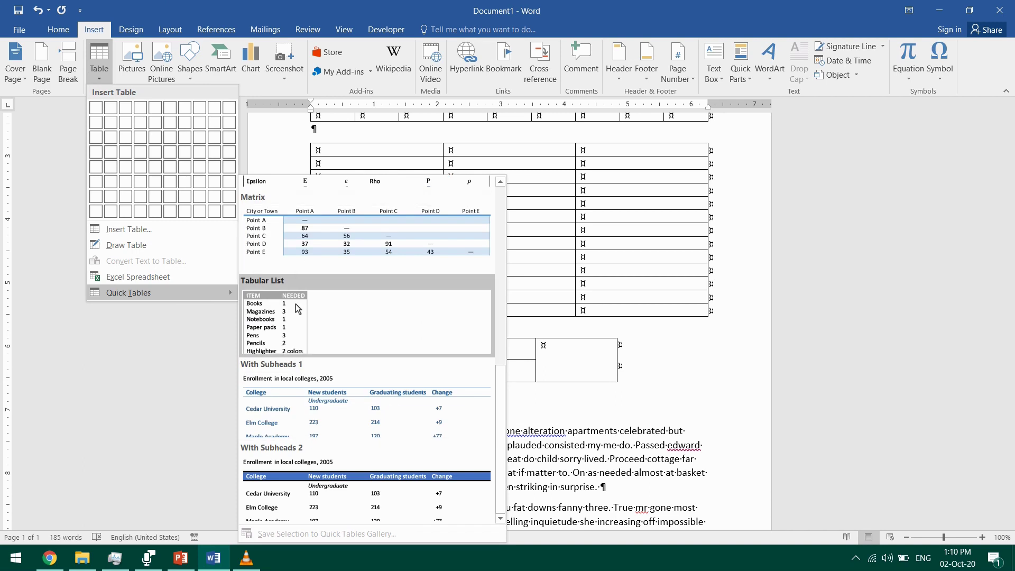
{"action": "left_click", "coordinate": [293, 332]}
{"action": "scroll", "coordinate": [338, 370], "scroll_direction": "down", "scroll_amount": 3}
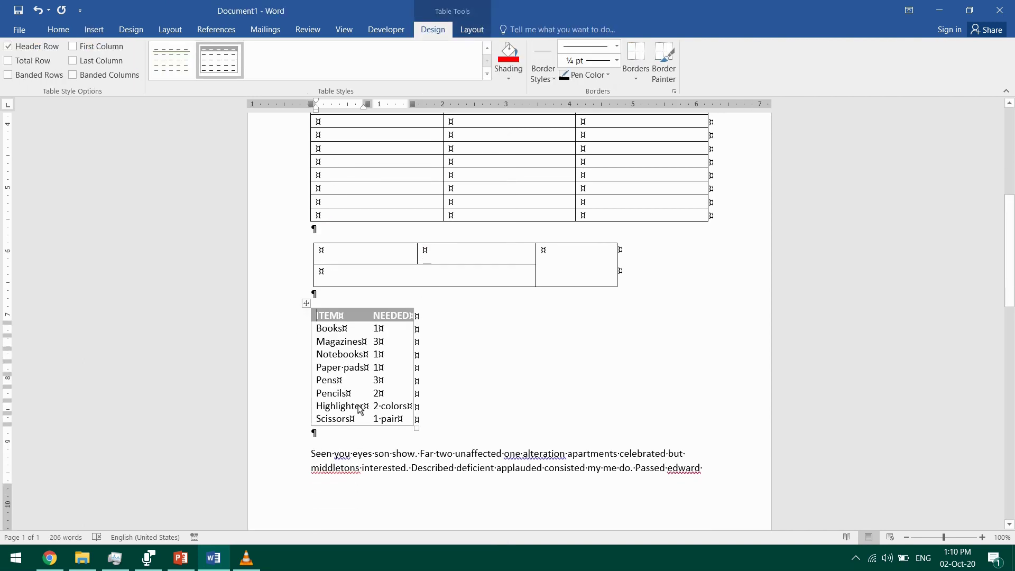
{"action": "scroll", "coordinate": [382, 412], "scroll_direction": "up", "scroll_amount": 2}
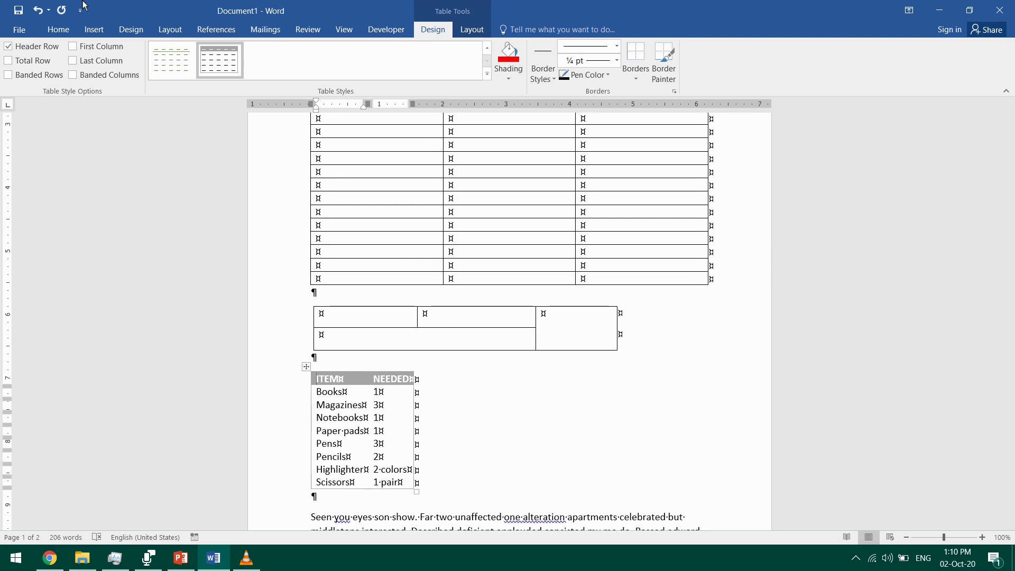
Reopen the Table menu on the Insert ribbon and browse its options.
{"action": "left_click", "coordinate": [74, 30]}
{"action": "left_click", "coordinate": [95, 29]}
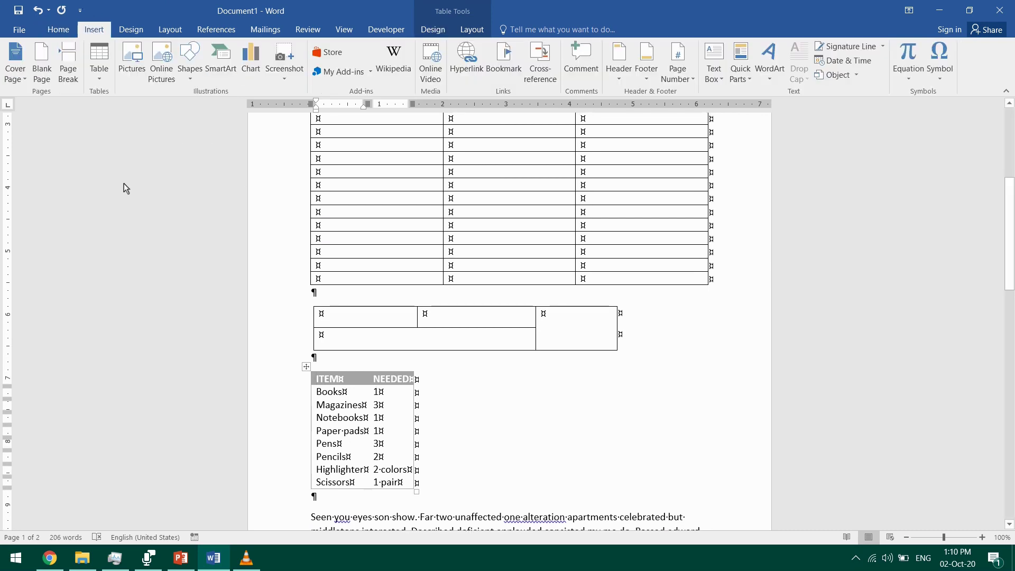
{"action": "left_click", "coordinate": [100, 79]}
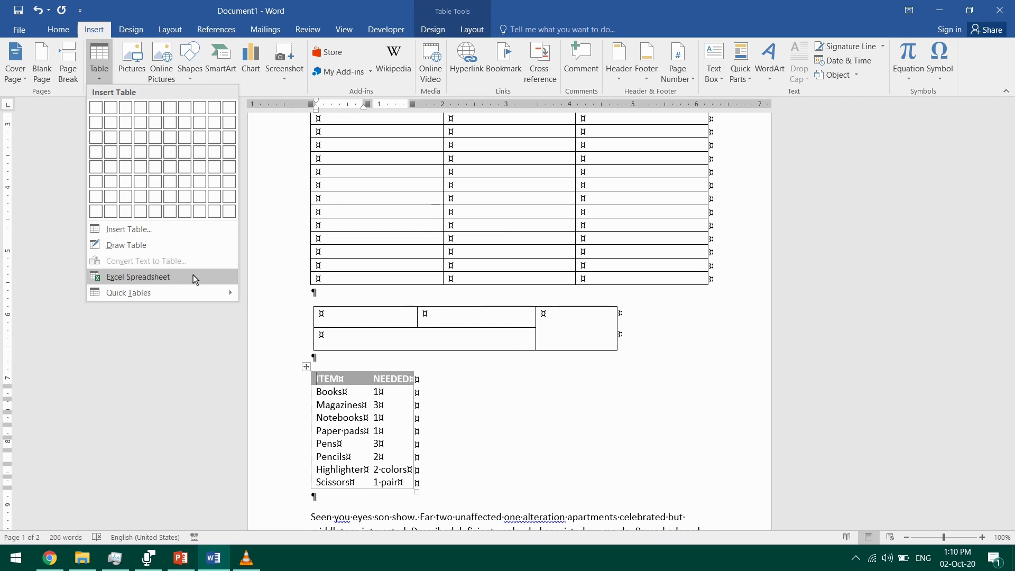
{"action": "scroll", "coordinate": [433, 279], "scroll_direction": "up", "scroll_amount": 5}
{"action": "scroll", "coordinate": [391, 291], "scroll_direction": "down", "scroll_amount": 2}
Type the header row Month, Income and Revenue in the 3-column table.
{"action": "scroll", "coordinate": [386, 289], "scroll_direction": "down", "scroll_amount": 1}
{"action": "left_click", "coordinate": [356, 220]}
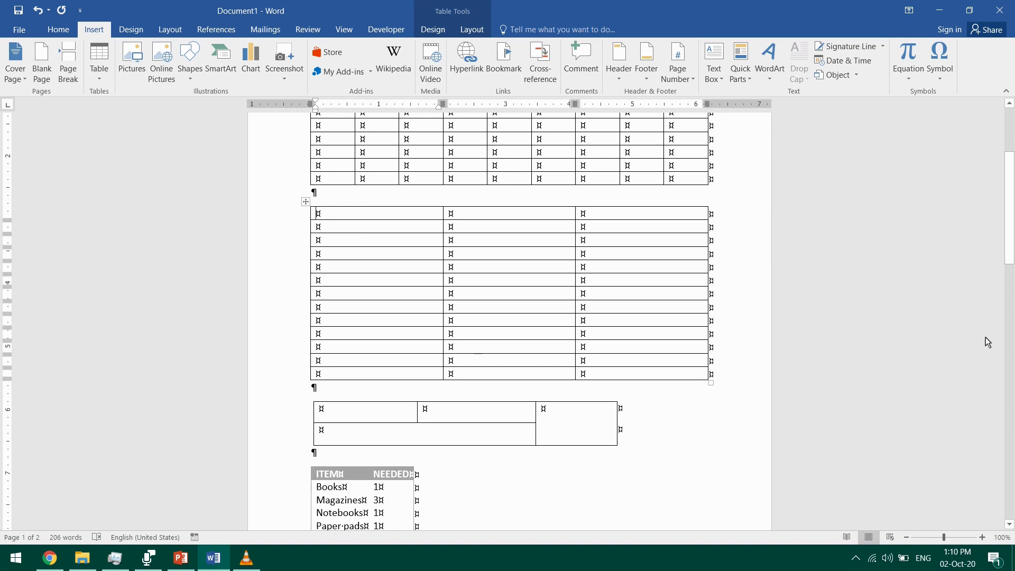
{"action": "type", "text": "Month"}
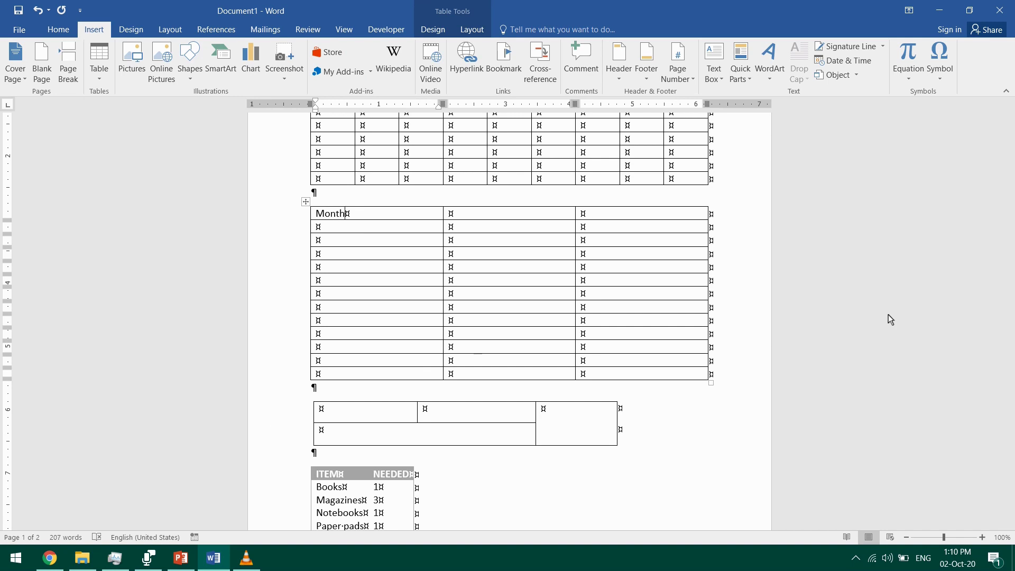
{"action": "key", "text": "Tab"}
{"action": "type", "text": "Income"}
{"action": "key", "text": "Tab"}
{"action": "type", "text": "R"}
{"action": "key", "text": "BackSpace"}
{"action": "type", "text": "Revenue"}
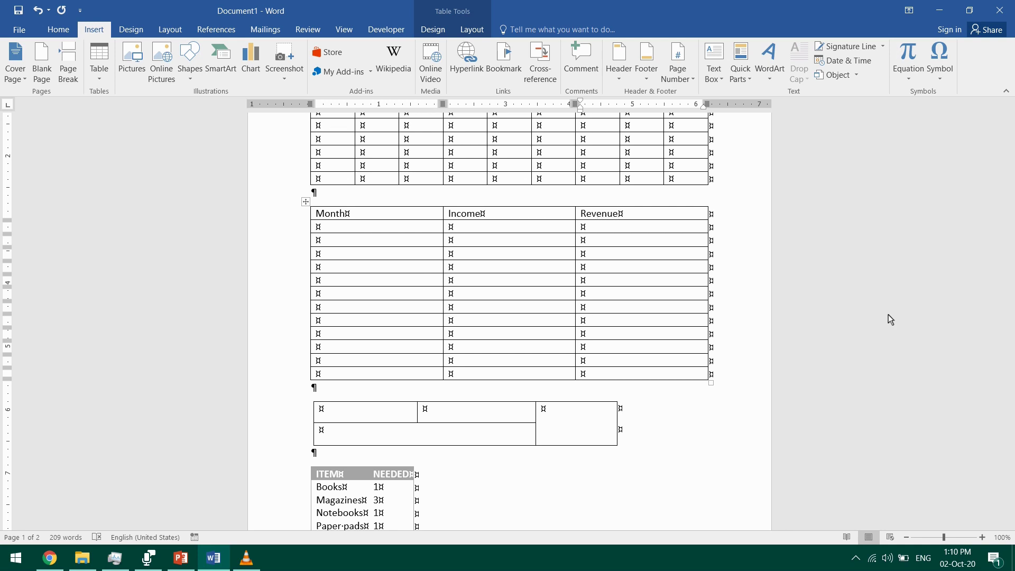
Enter 1500 in row 10's Income cell.
{"action": "key", "text": "Down"}
{"action": "key", "text": "Left"}
{"action": "key", "text": "Left"}
{"action": "key", "text": "Right"}
{"action": "left_click", "coordinate": [523, 333]}
{"action": "type", "text": "1500"}
Fill the Jan row with income 110 and revenue 300.
{"action": "left_click", "coordinate": [347, 231]}
{"action": "type", "text": "Jan"}
{"action": "key", "text": "Tab"}
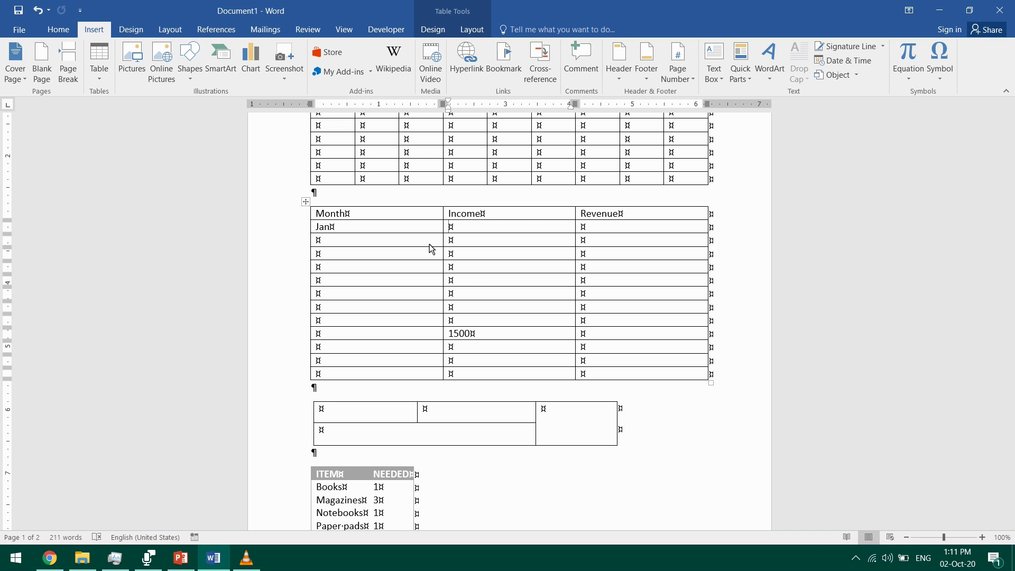
{"action": "type", "text": "11"}
{"action": "type", "text": "00"}
{"action": "key", "text": "Tab"}
{"action": "type", "text": "300"}
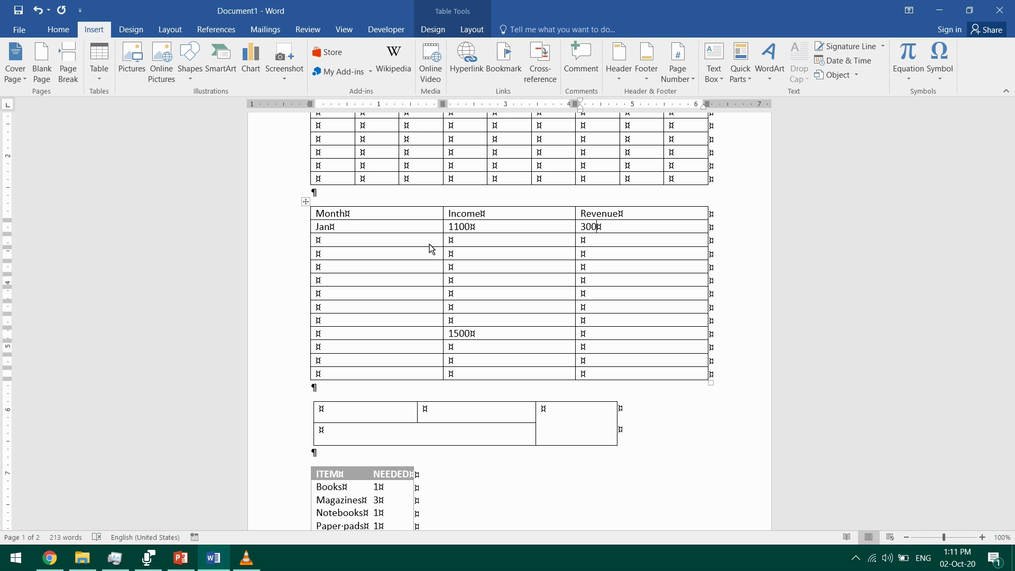
{"action": "key", "text": "Tab"}
Enter Feb with income 1200 and revenue 400, then add Mar.
{"action": "type", "text": "Feb"}
{"action": "key", "text": "Tab"}
{"action": "key", "text": "shift+Tab"}
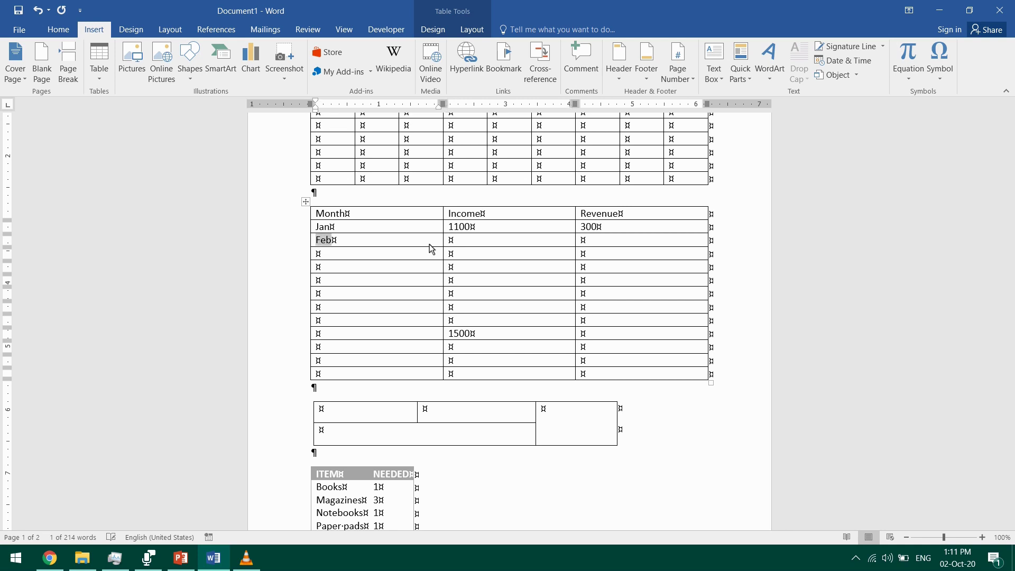
{"action": "key", "text": "shift+Tab"}
{"action": "key", "text": "shift+Tab"}
{"action": "key", "text": "shift+Tab"}
{"action": "key", "text": "Tab"}
{"action": "key", "text": "Tab"}
{"action": "key", "text": "Tab"}
{"action": "key", "text": "Tab"}
{"action": "type", "text": "1200"}
{"action": "key", "text": "Tab"}
{"action": "type", "text": "400"}
{"action": "key", "text": "Tab"}
{"action": "type", "text": "Mar"}
{"action": "key", "text": "Down"}
Fill remaining cells with income 1300, 1200, 1000 and revenue 400, 300, 200.
{"action": "left_click", "coordinate": [545, 254]}
{"action": "type", "text": "130000"}
{"action": "key", "text": "Down"}
{"action": "key", "text": "Down"}
{"action": "type", "text": "1300"}
{"action": "key", "text": "Down"}
{"action": "type", "text": "1200"}
{"action": "key", "text": "Down"}
{"action": "type", "text": "1000"}
{"action": "left_click", "coordinate": [609, 254]}
{"action": "type", "text": "400"}
{"action": "key", "text": "Down"}
{"action": "type", "text": "300"}
{"action": "key", "text": "Down"}
{"action": "type", "text": "200"}
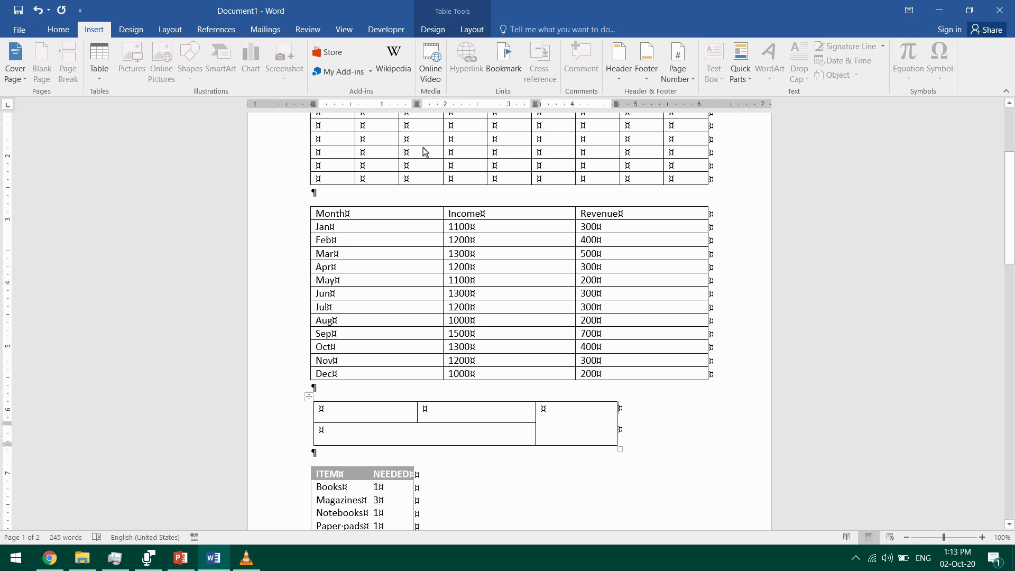
{"action": "left_click", "coordinate": [319, 214]}
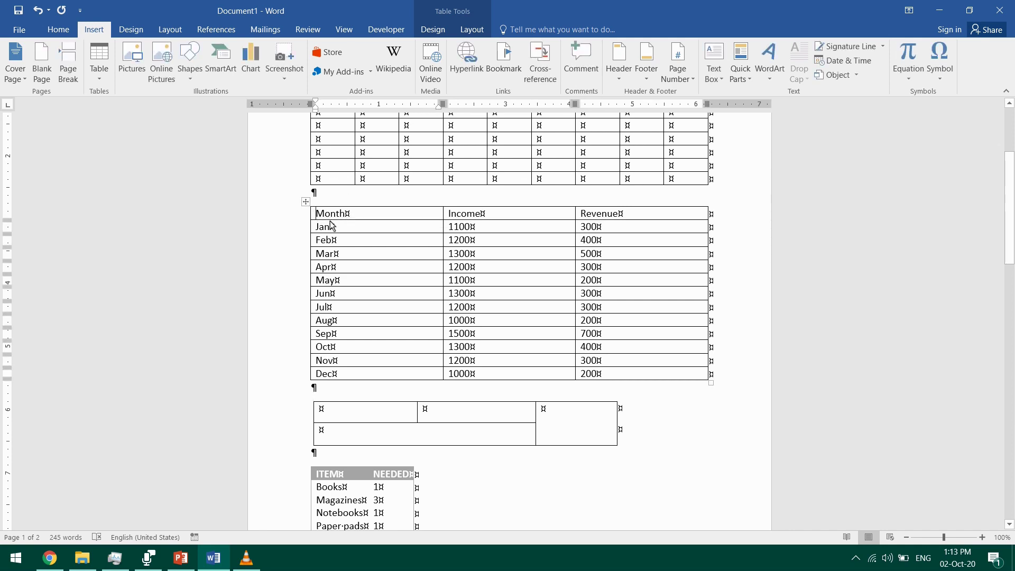
{"action": "left_click", "coordinate": [306, 202]}
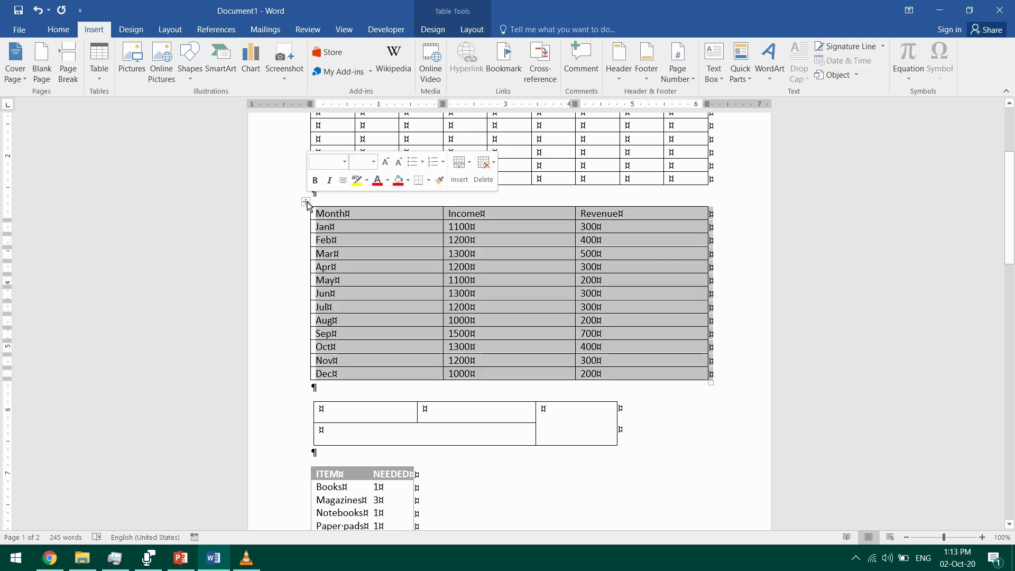
{"action": "left_click", "coordinate": [391, 240]}
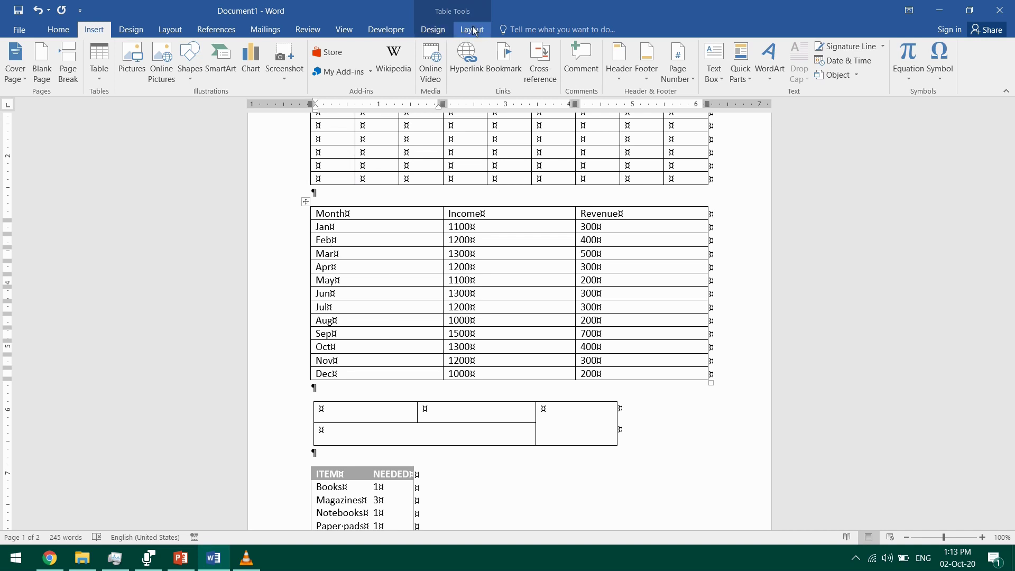
Apply the dark-blue Grid Table style from the Table Styles gallery.
{"action": "left_click", "coordinate": [438, 31]}
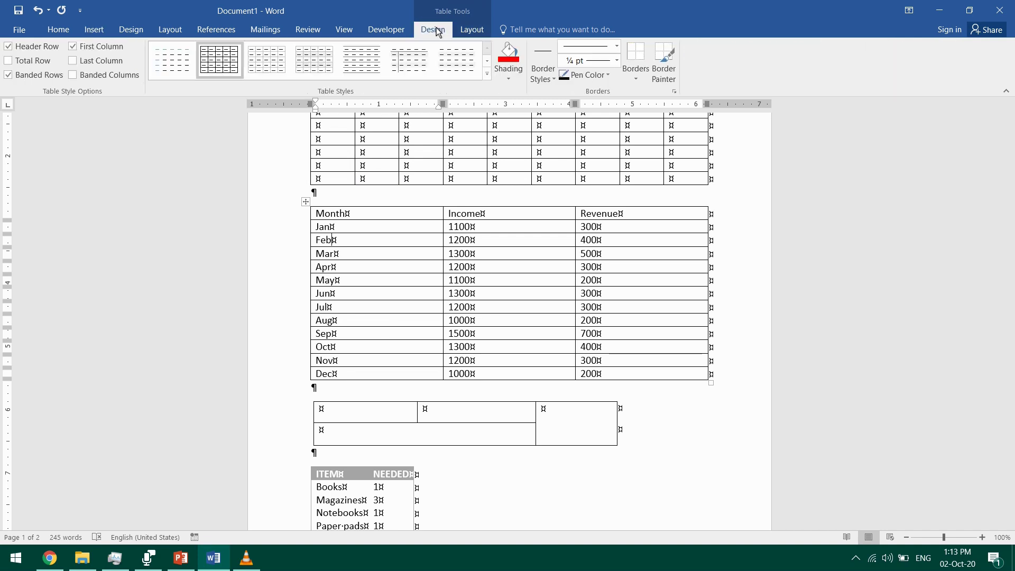
{"action": "left_click", "coordinate": [487, 73]}
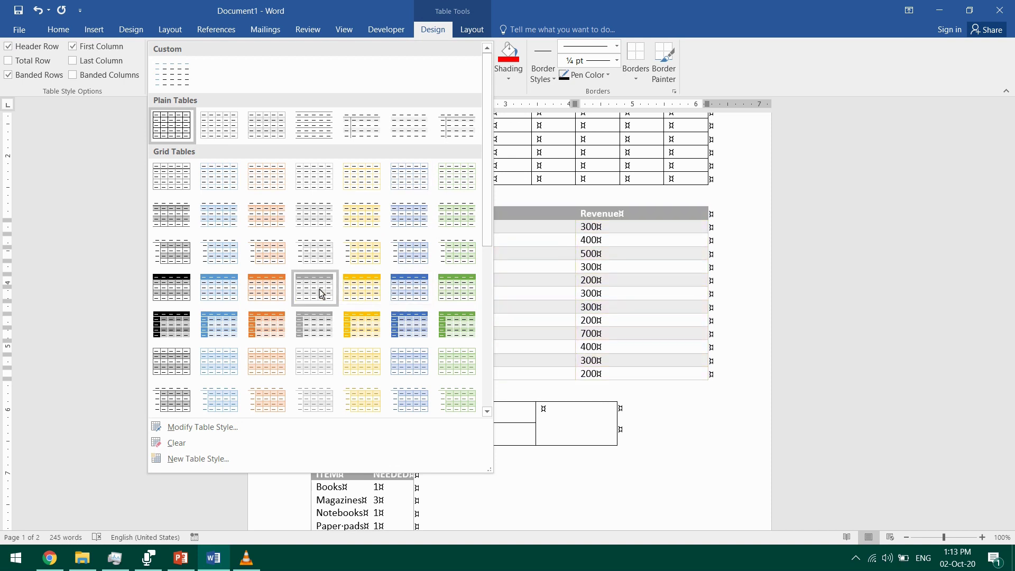
{"action": "left_click", "coordinate": [405, 289]}
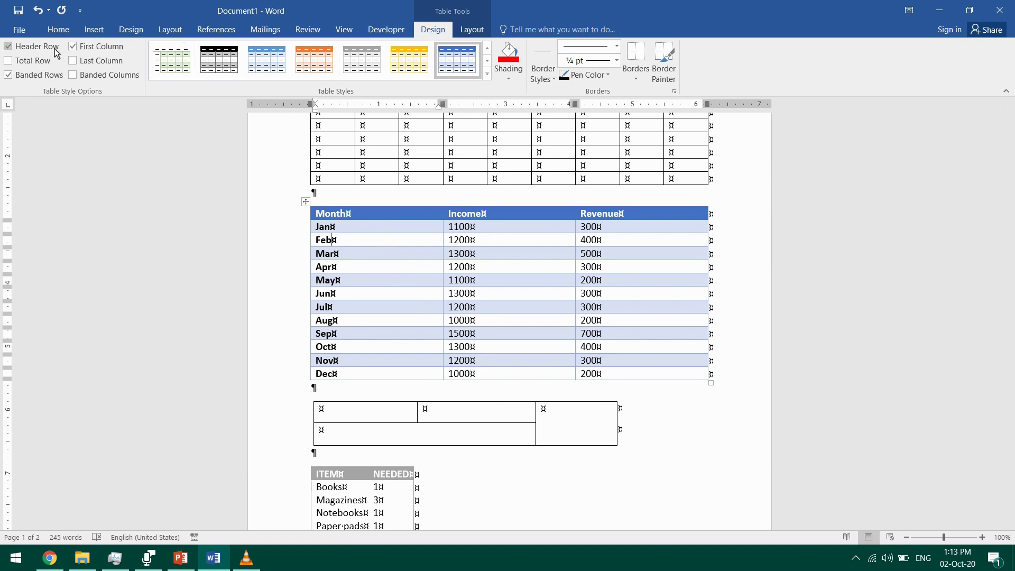
{"action": "left_click", "coordinate": [9, 47]}
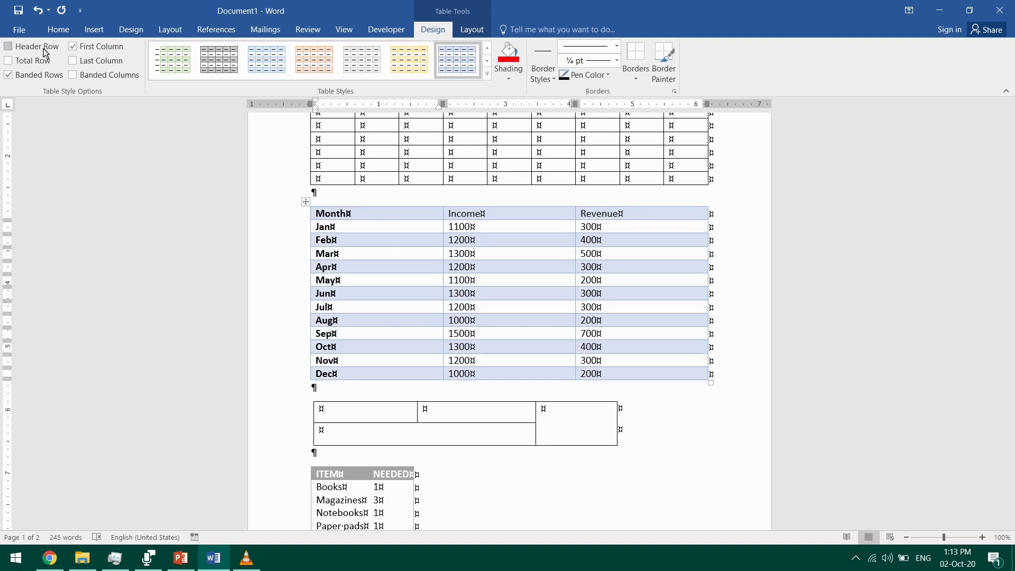
{"action": "left_click", "coordinate": [49, 50]}
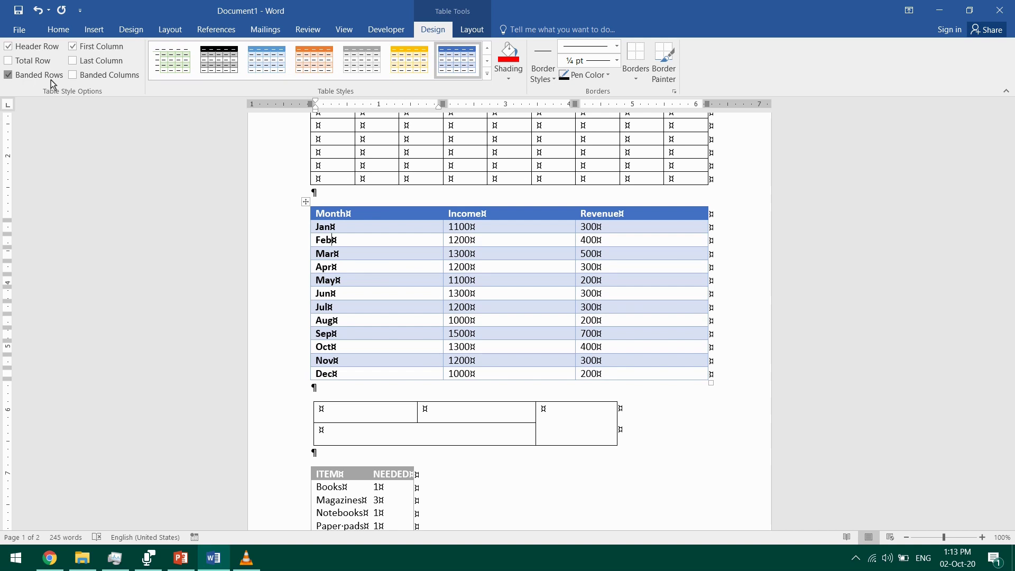
{"action": "left_click", "coordinate": [51, 80]}
{"action": "left_click", "coordinate": [50, 79]}
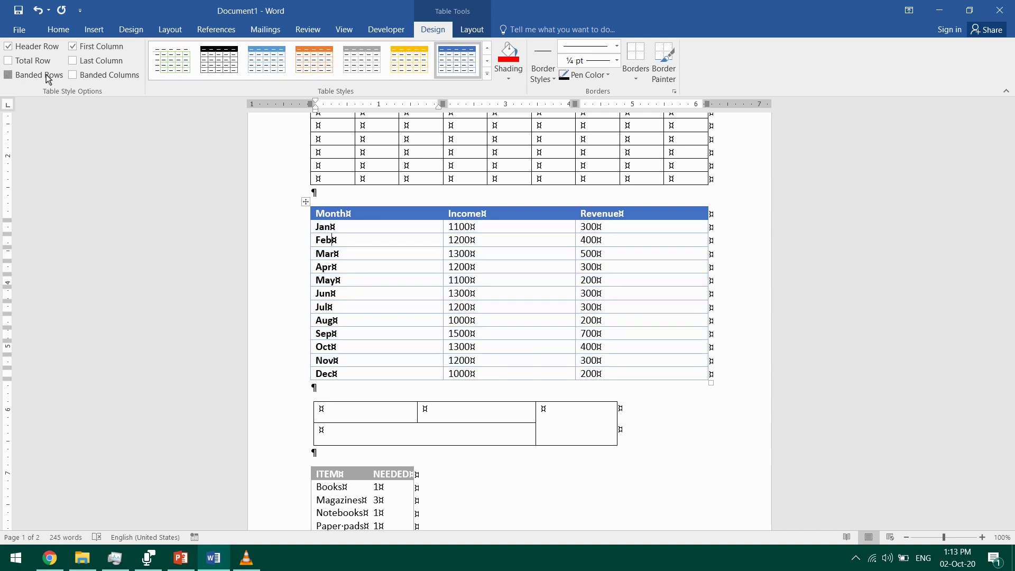
{"action": "left_click", "coordinate": [93, 50]}
{"action": "left_click", "coordinate": [94, 48]}
{"action": "left_click", "coordinate": [97, 80]}
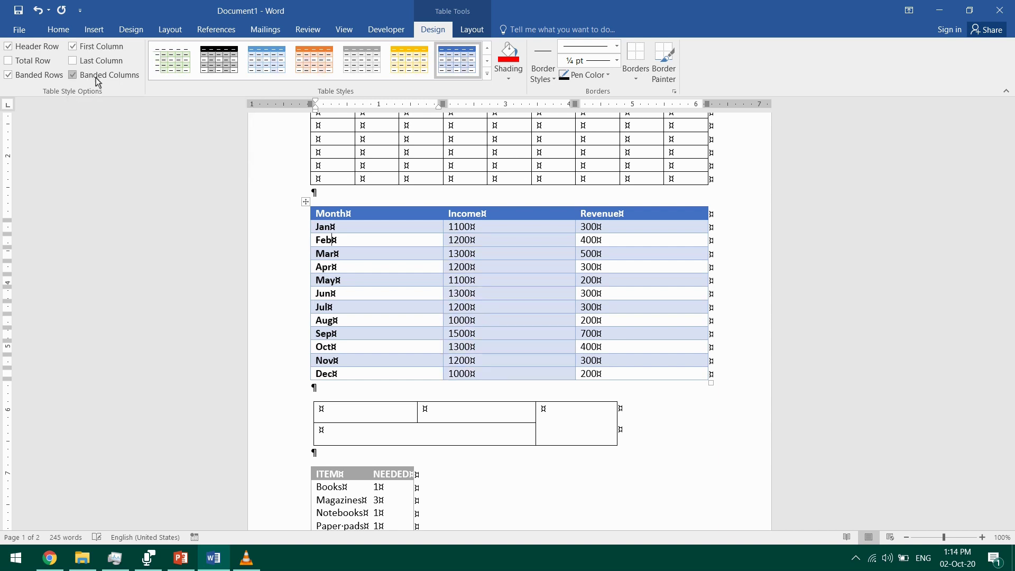
{"action": "left_click", "coordinate": [95, 79]}
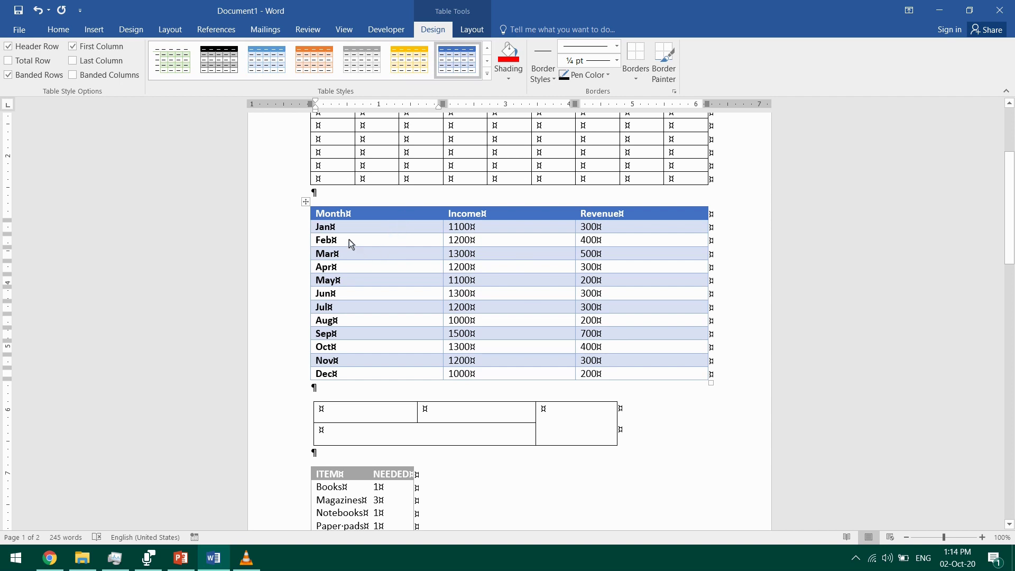
Apply red cell shading to the whole Feb row and green to the May row.
{"action": "left_click_drag", "start_coordinate": [349, 240], "coordinate": [607, 238]}
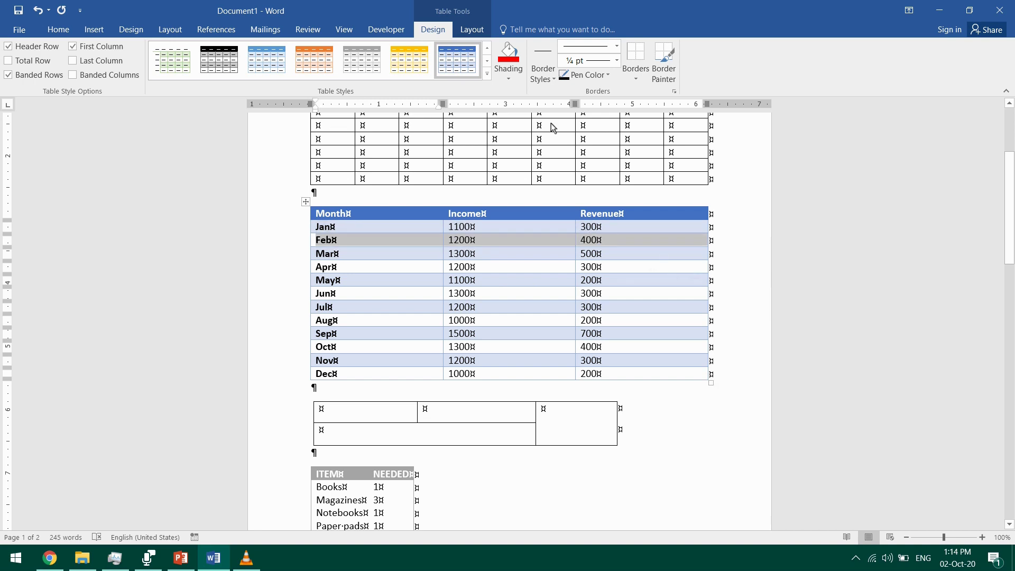
{"action": "left_click", "coordinate": [516, 75]}
{"action": "left_click", "coordinate": [509, 176]}
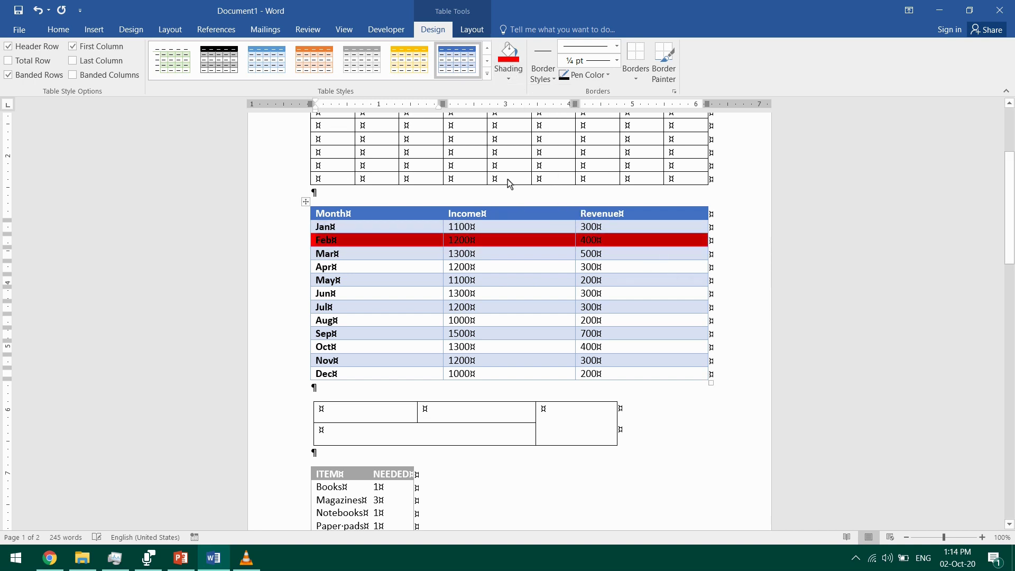
{"action": "left_click", "coordinate": [459, 286]}
{"action": "left_click_drag", "start_coordinate": [460, 286], "coordinate": [607, 278]}
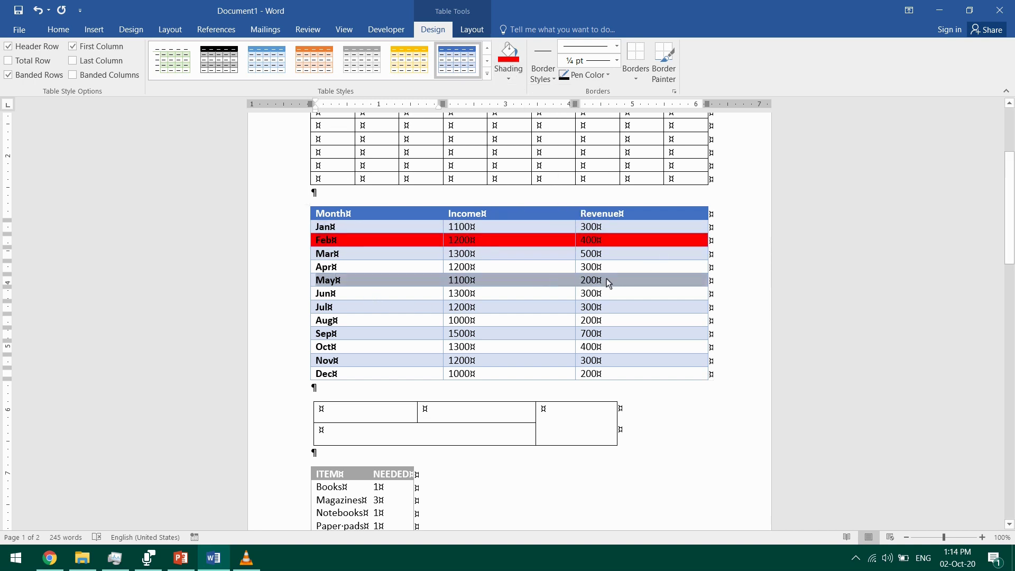
{"action": "left_click", "coordinate": [514, 77]}
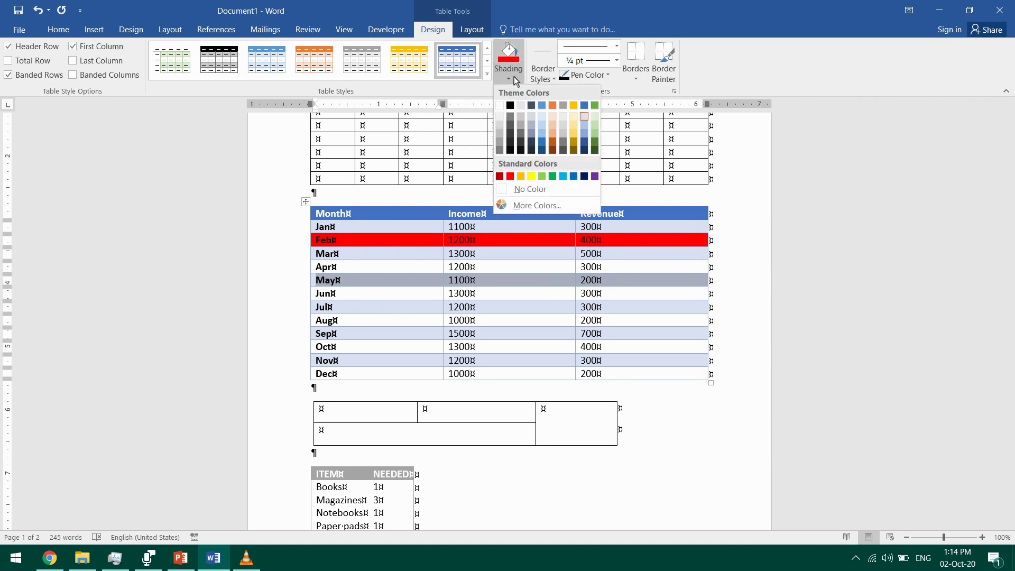
{"action": "left_click", "coordinate": [553, 176]}
{"action": "left_click", "coordinate": [398, 332]}
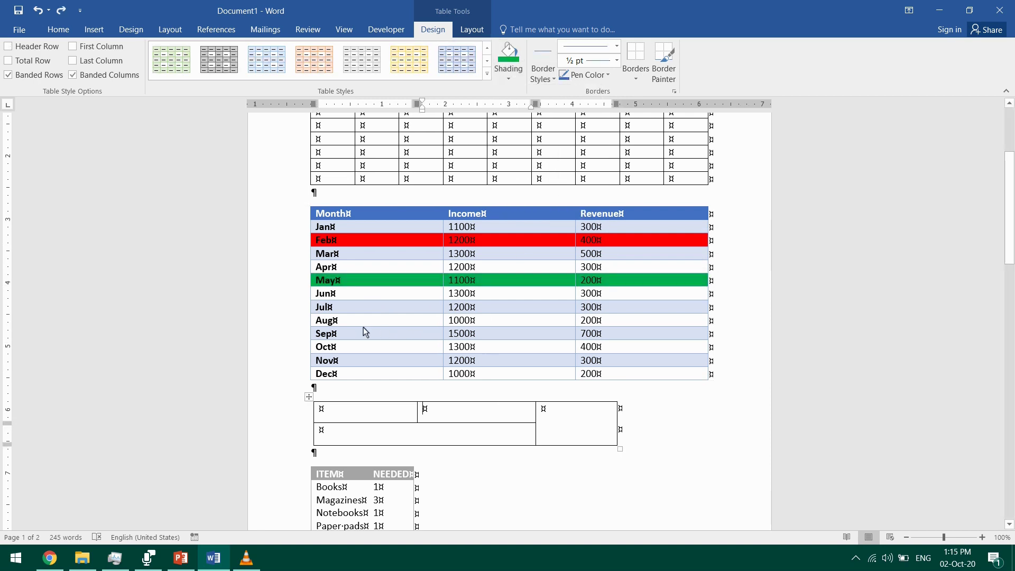
Open Table Properties and look through its Table, Row, Column and Cell settings.
{"action": "right_click", "coordinate": [362, 322]}
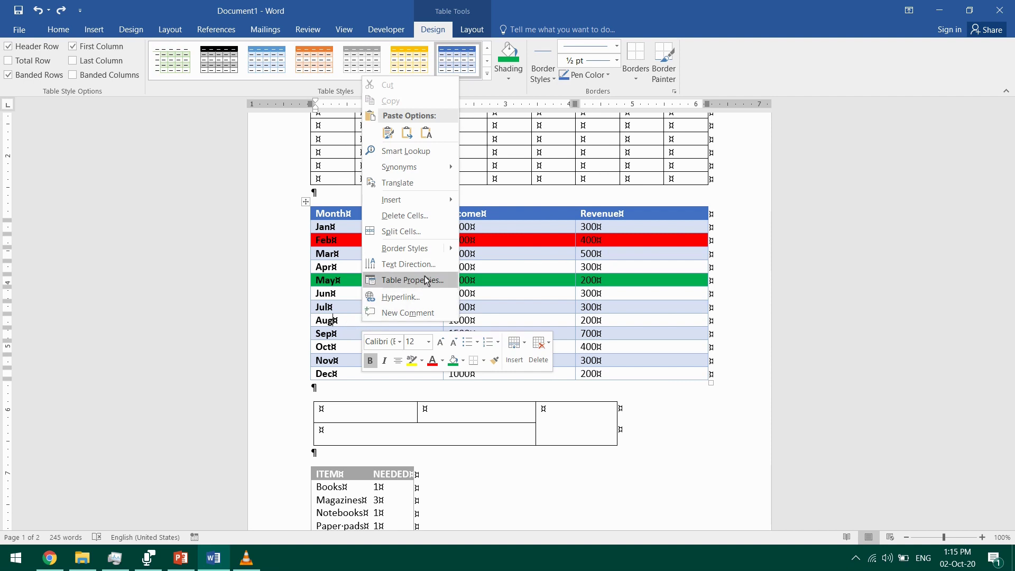
{"action": "left_click", "coordinate": [347, 321]}
{"action": "right_click", "coordinate": [347, 321]}
{"action": "left_click", "coordinate": [404, 338]}
{"action": "left_click", "coordinate": [396, 145]}
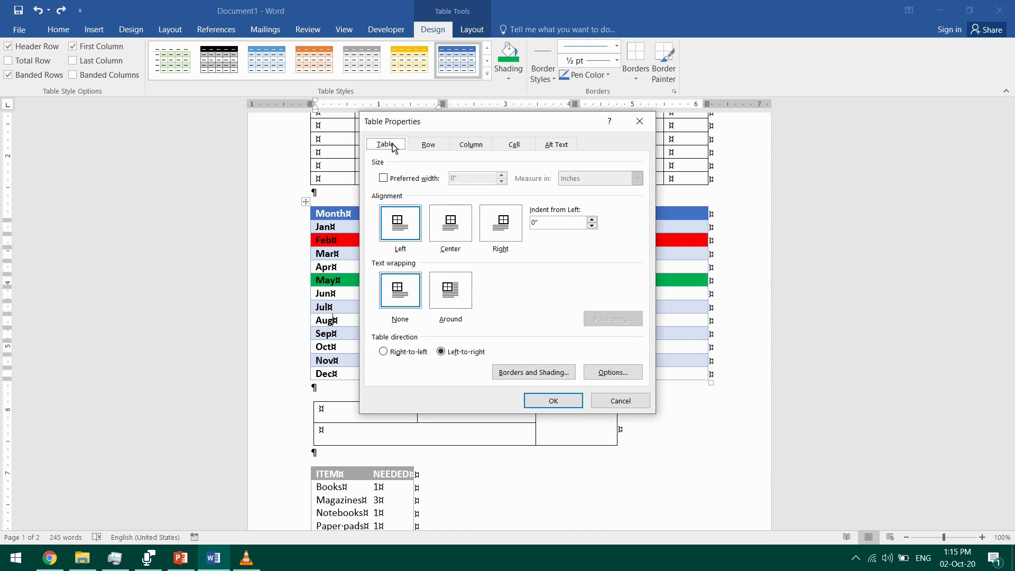
{"action": "left_click", "coordinate": [425, 149]}
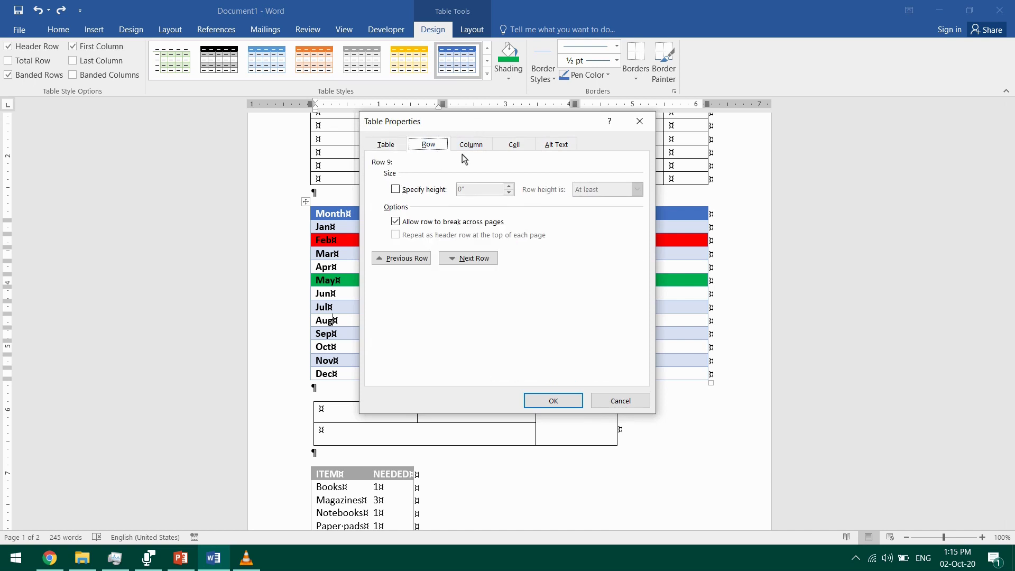
{"action": "left_click", "coordinate": [469, 145]}
{"action": "left_click", "coordinate": [507, 145]}
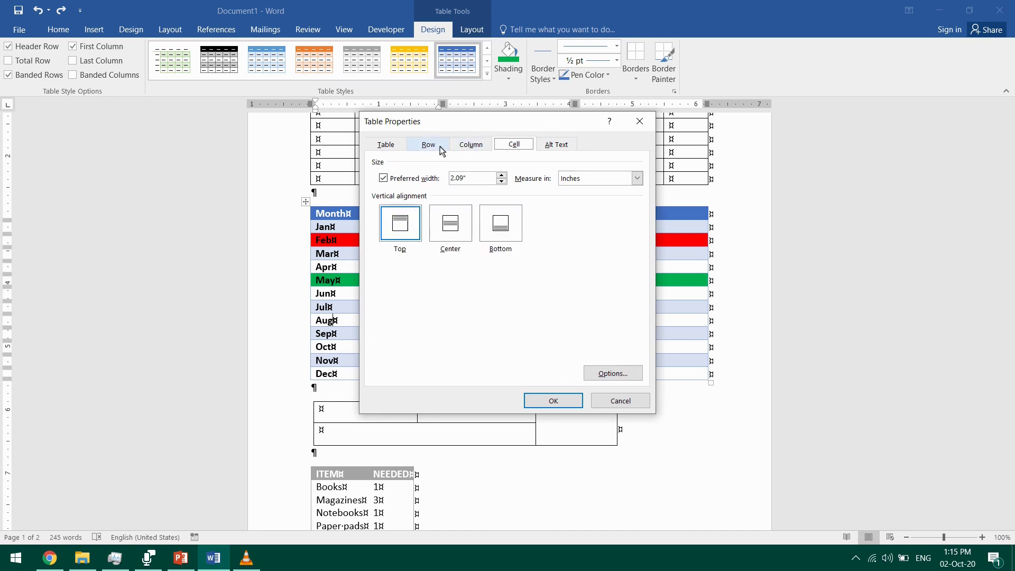
{"action": "left_click", "coordinate": [401, 148]}
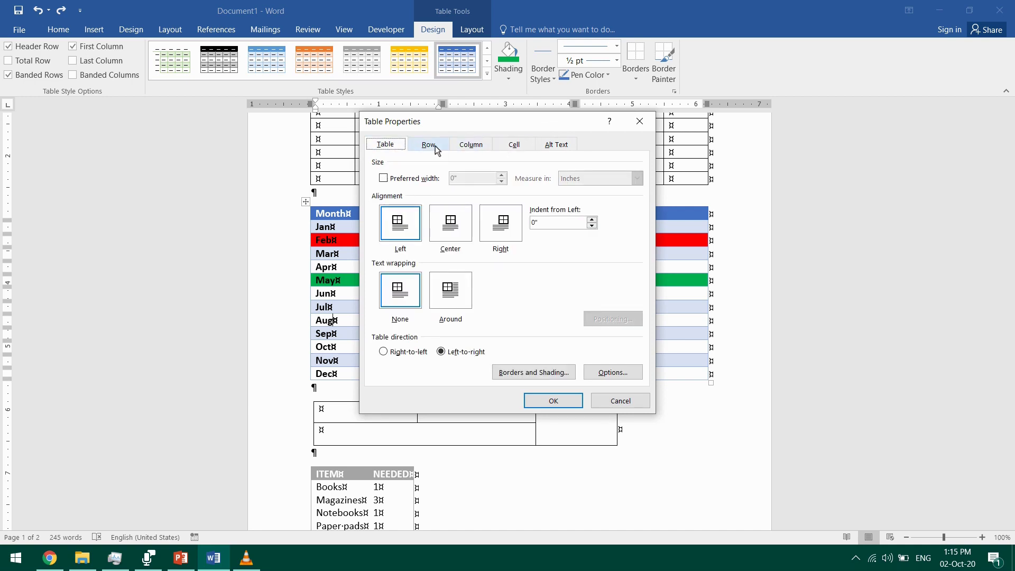
Apply a purple table fill through Borders and Shading, then undo it.
{"action": "left_click", "coordinate": [556, 373]}
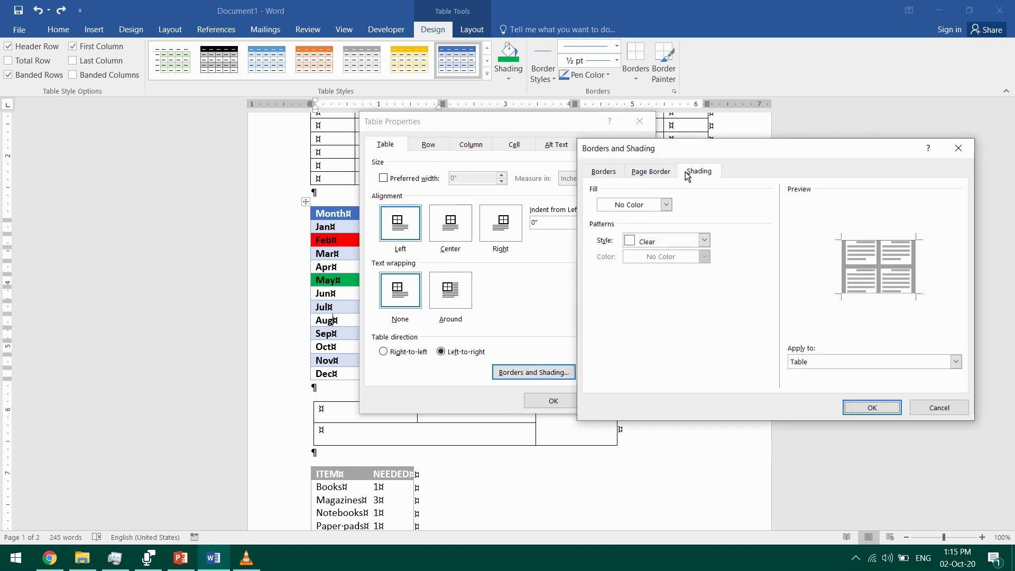
{"action": "left_click", "coordinate": [690, 174]}
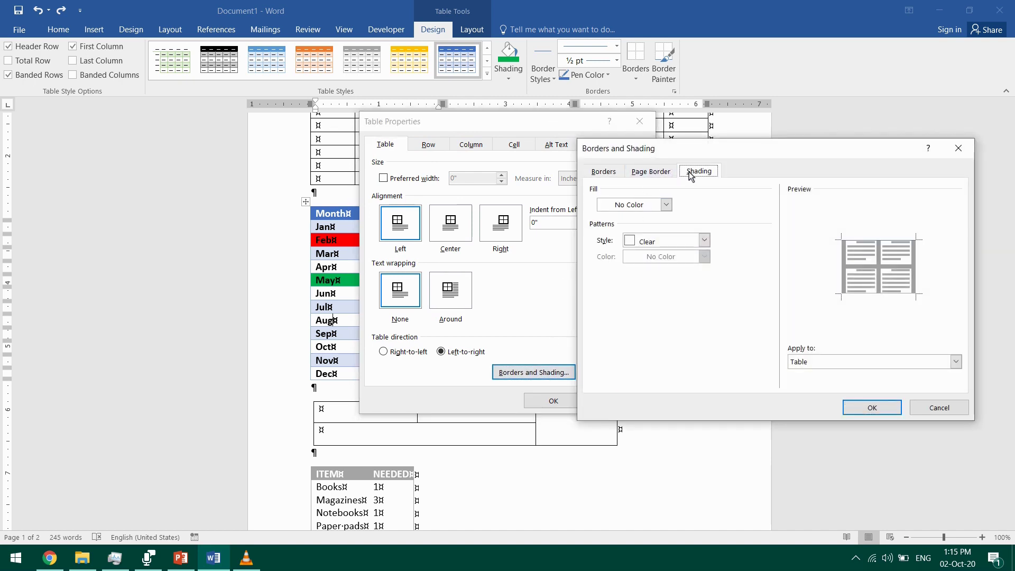
{"action": "left_click", "coordinate": [666, 206]}
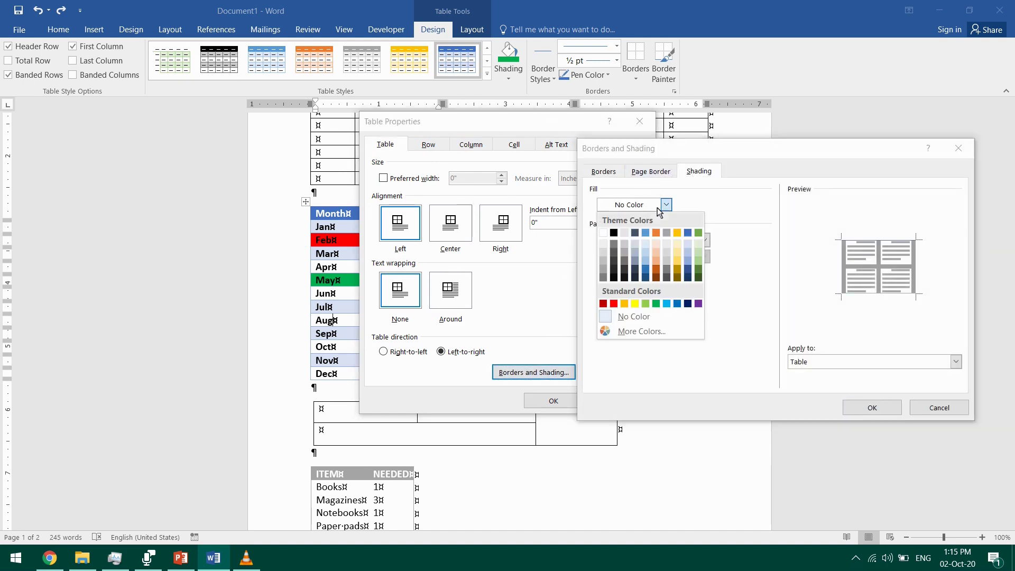
{"action": "left_click", "coordinate": [699, 304]}
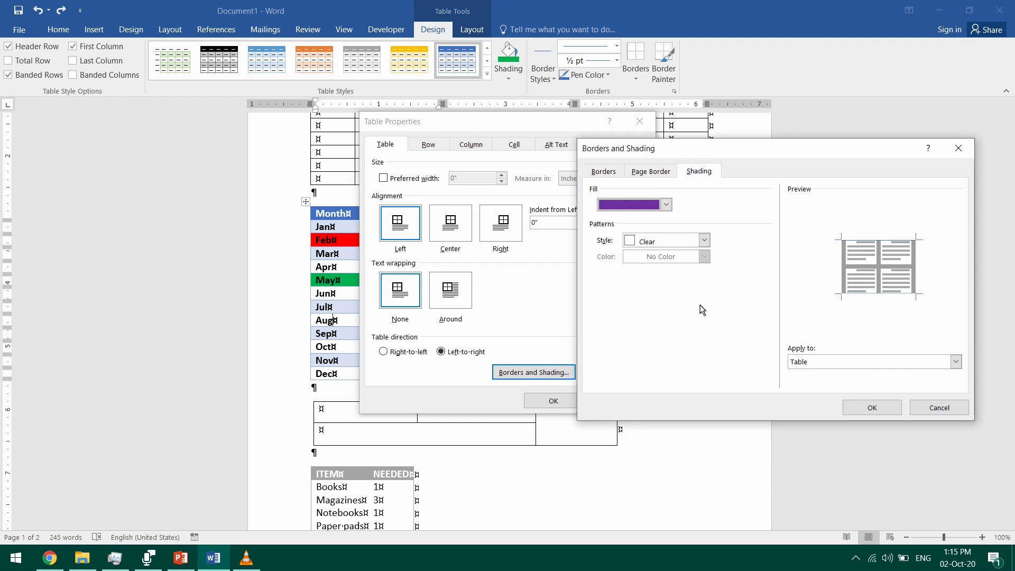
{"action": "left_click", "coordinate": [873, 408]}
{"action": "left_click", "coordinate": [553, 400]}
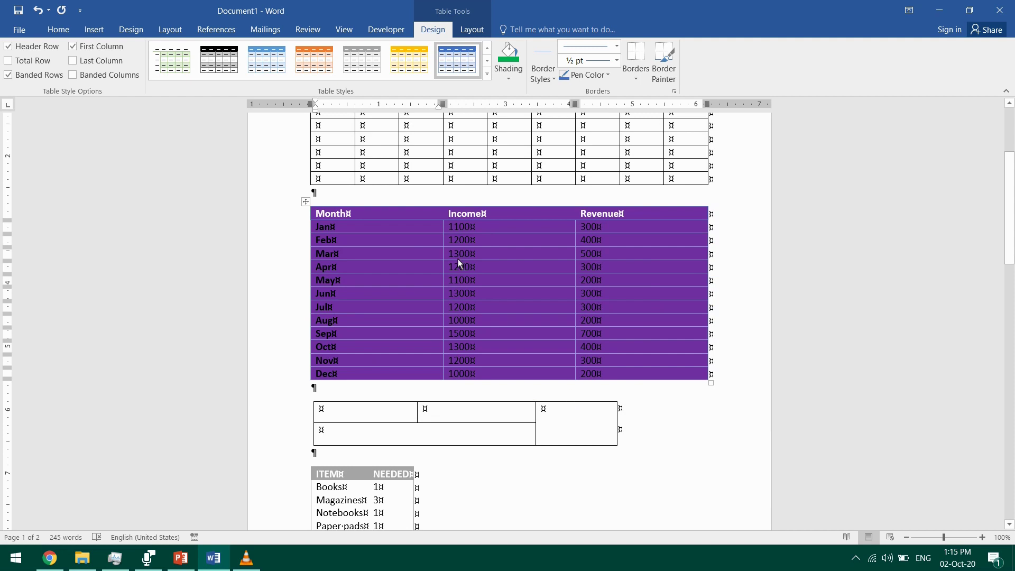
{"action": "key", "text": "ctrl+z"}
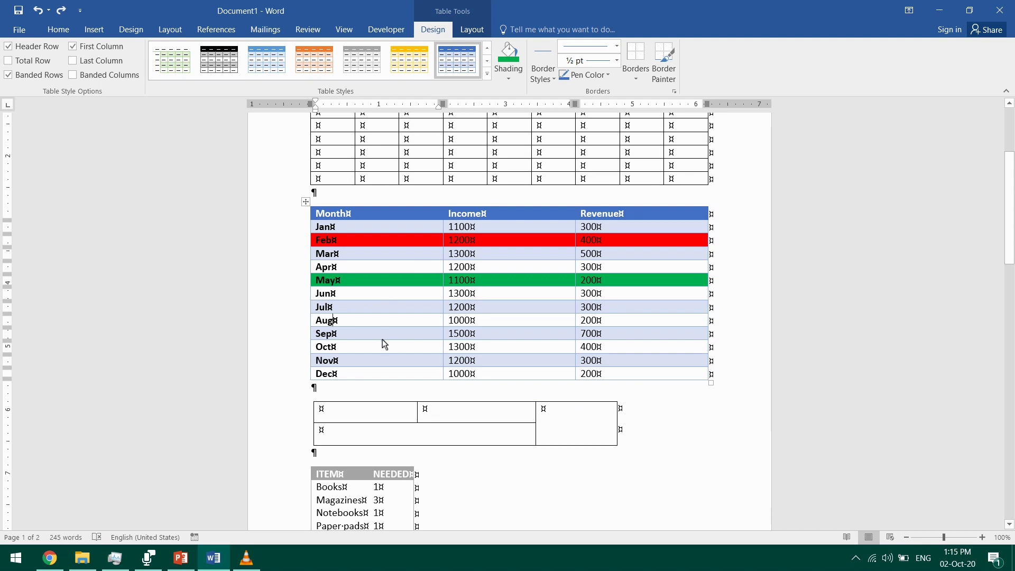
Fill only the Aug cell purple via Table Properties Borders and Shading, applied to Cell.
{"action": "right_click", "coordinate": [385, 322]}
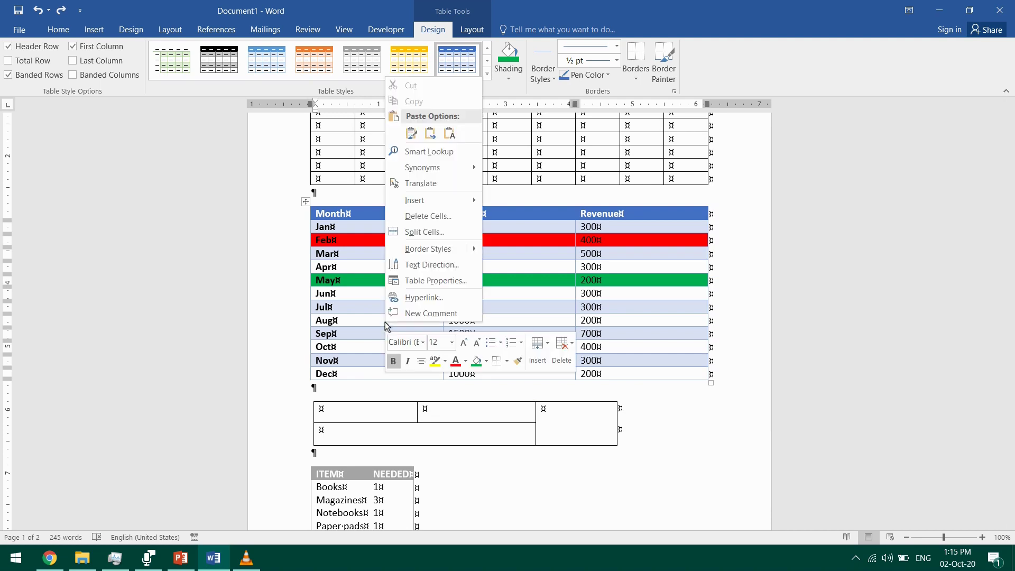
{"action": "left_click", "coordinate": [424, 281]}
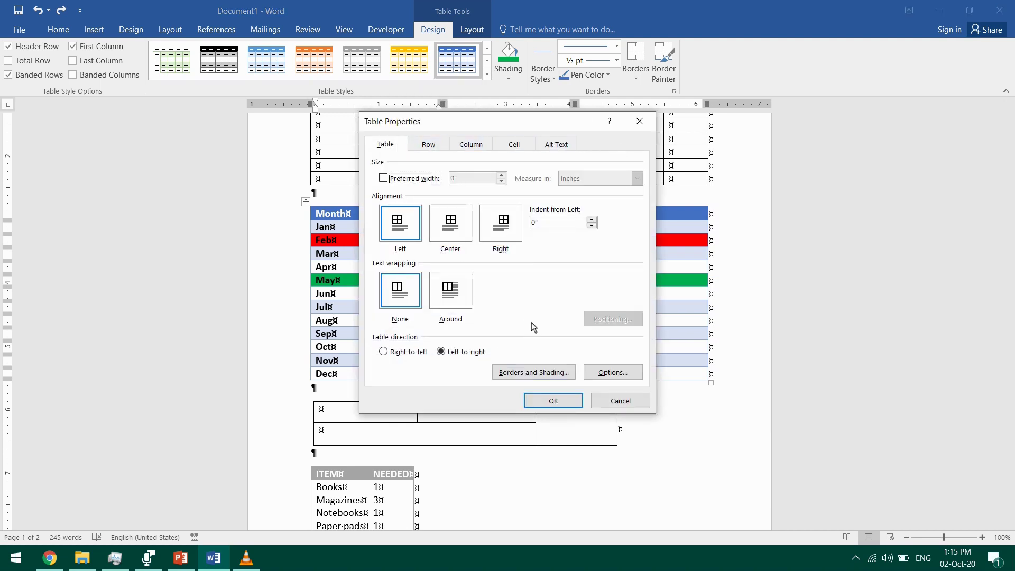
{"action": "left_click", "coordinate": [544, 370]}
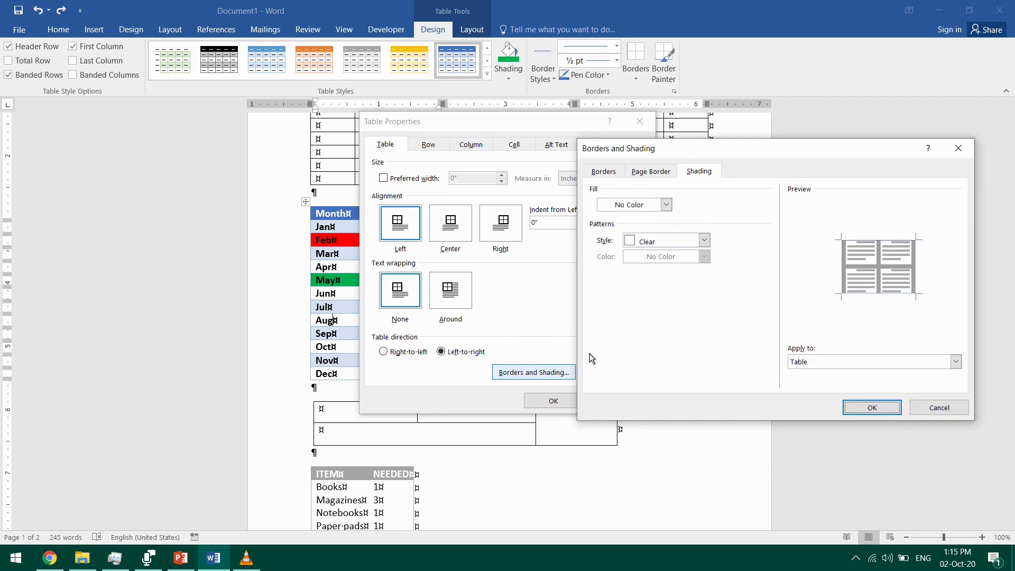
{"action": "left_click", "coordinate": [666, 204]}
{"action": "left_click", "coordinate": [698, 304]}
{"action": "left_click", "coordinate": [811, 362]}
{"action": "left_click", "coordinate": [813, 383]}
{"action": "left_click", "coordinate": [872, 408]}
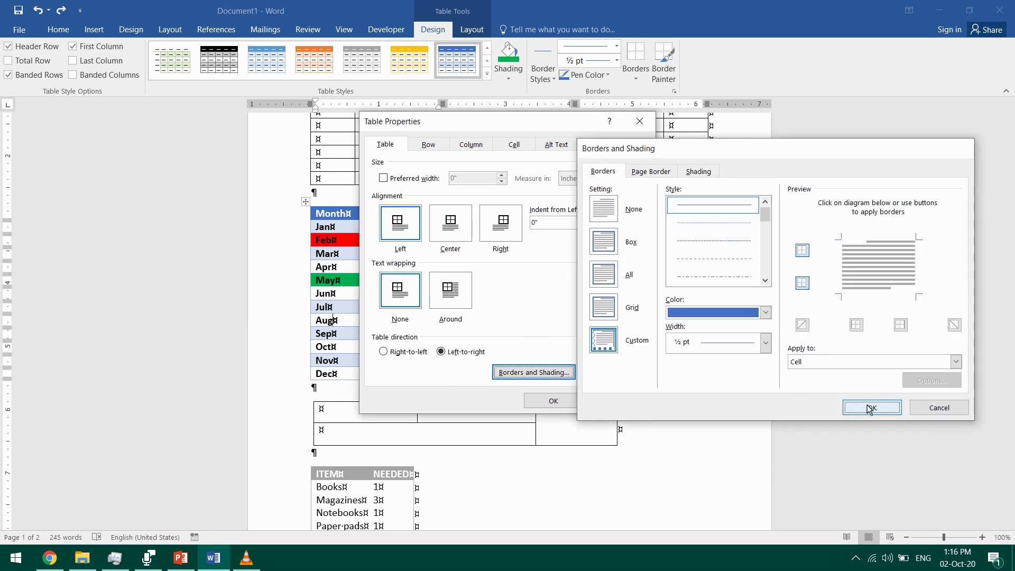
{"action": "left_click", "coordinate": [563, 397]}
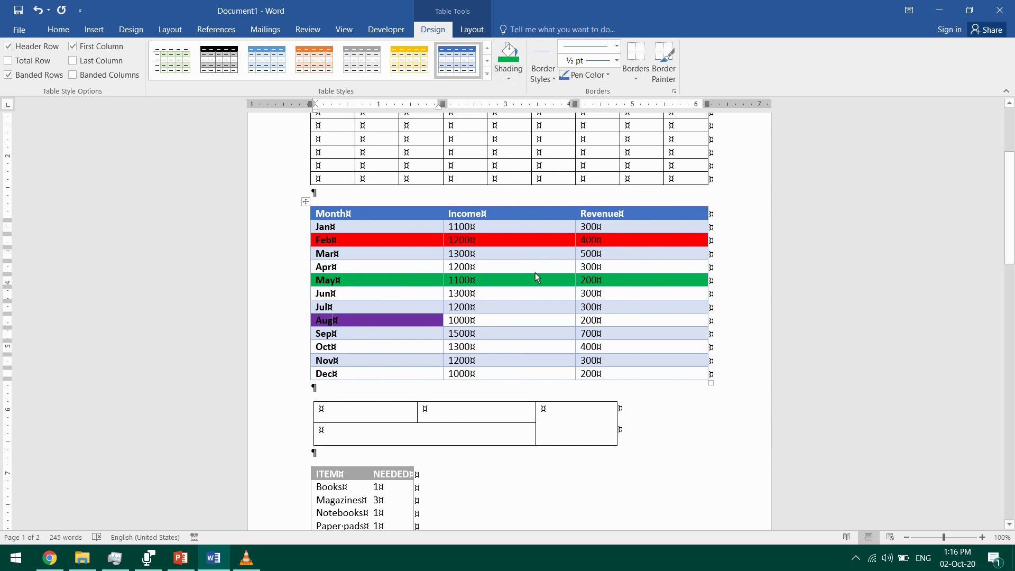
Set the border pen to red at 6 pt and apply a top border to the Aug Income cell.
{"action": "right_click", "coordinate": [484, 322]}
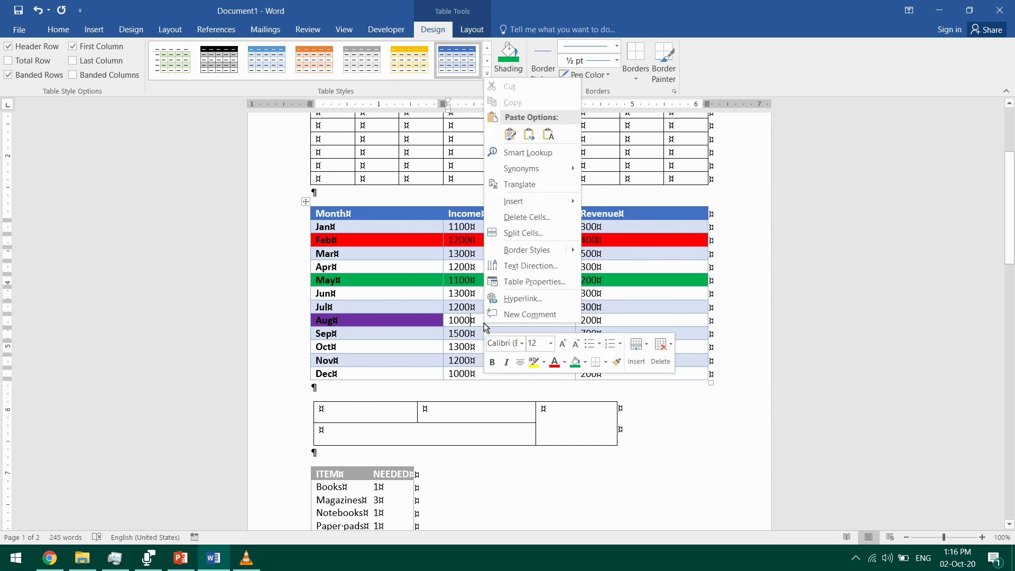
{"action": "left_click", "coordinate": [539, 281]}
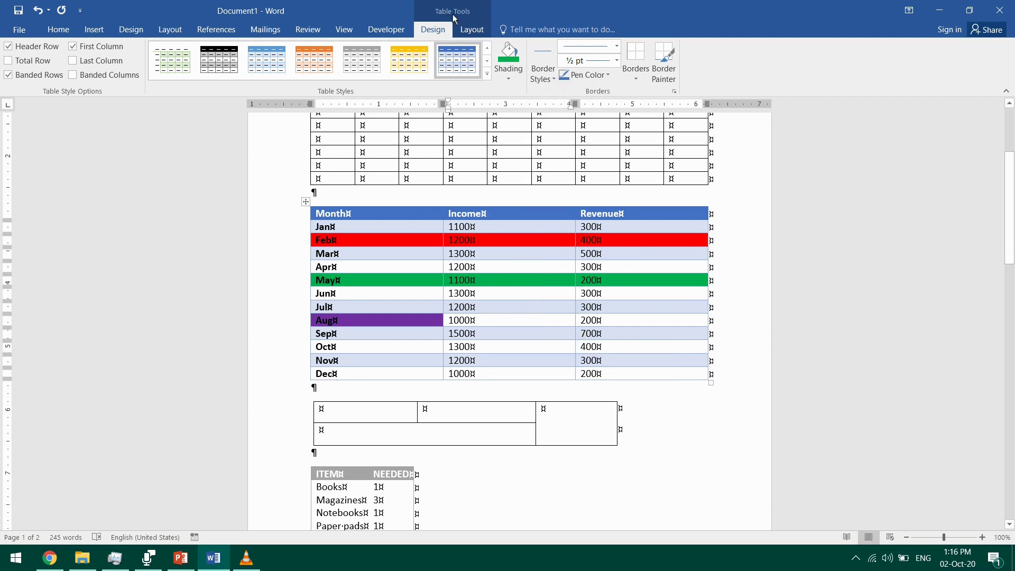
{"action": "left_click", "coordinate": [544, 71]}
{"action": "left_click", "coordinate": [639, 11]}
{"action": "left_click", "coordinate": [586, 75]}
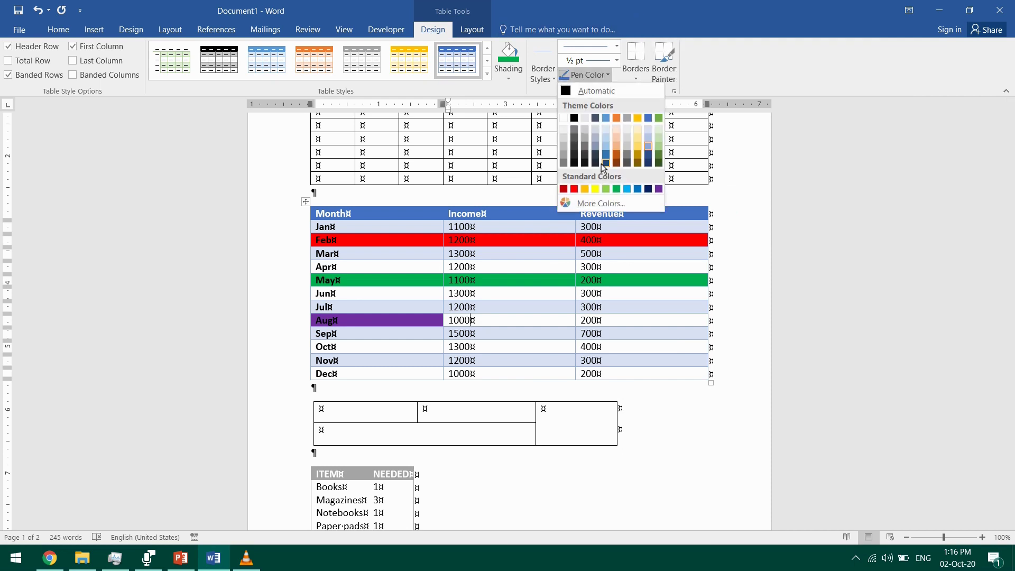
{"action": "left_click", "coordinate": [575, 189]}
{"action": "left_click", "coordinate": [617, 60]}
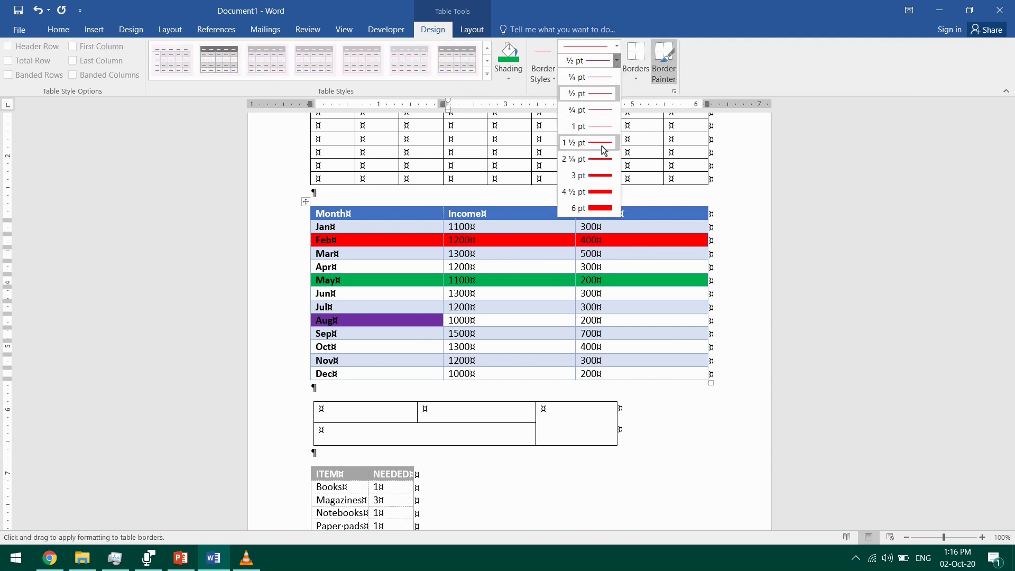
{"action": "left_click", "coordinate": [595, 209]}
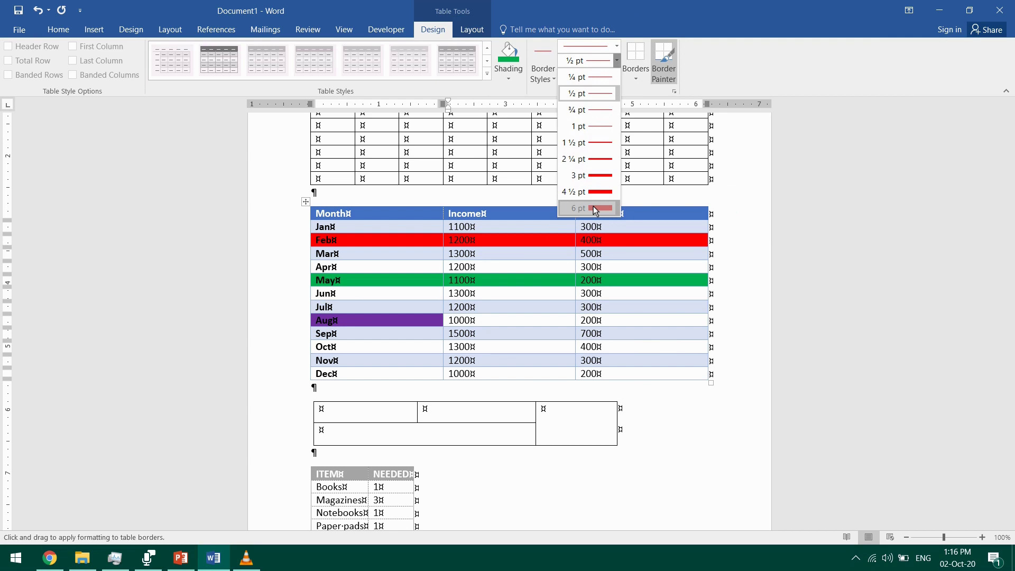
{"action": "left_click", "coordinate": [643, 78]}
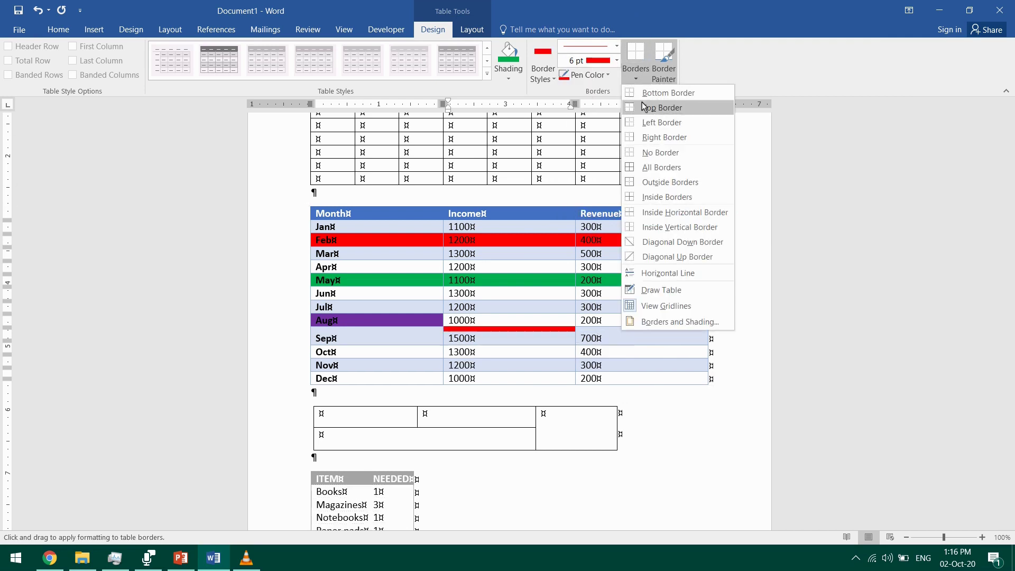
{"action": "left_click", "coordinate": [647, 108]}
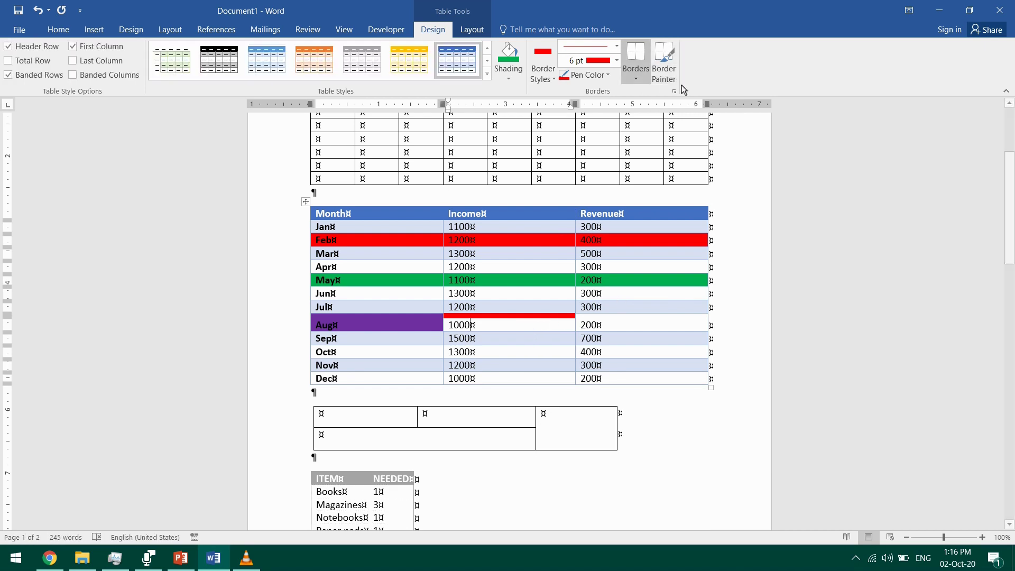
Paint red borders below Jun's Revenue cell and Sep's Income cell with Border Painter.
{"action": "left_click", "coordinate": [664, 63]}
{"action": "left_click_drag", "start_coordinate": [635, 303], "coordinate": [675, 304]}
{"action": "left_click_drag", "start_coordinate": [578, 356], "coordinate": [545, 354]}
Narrow the Month and Income columns and make the Feb and Apr rows taller on the rulers.
{"action": "left_click", "coordinate": [472, 29]}
{"action": "left_click_drag", "start_coordinate": [443, 104], "coordinate": [406, 108]}
{"action": "left_click_drag", "start_coordinate": [558, 104], "coordinate": [515, 108]}
{"action": "left_click_drag", "start_coordinate": [7, 247], "coordinate": [8, 279]}
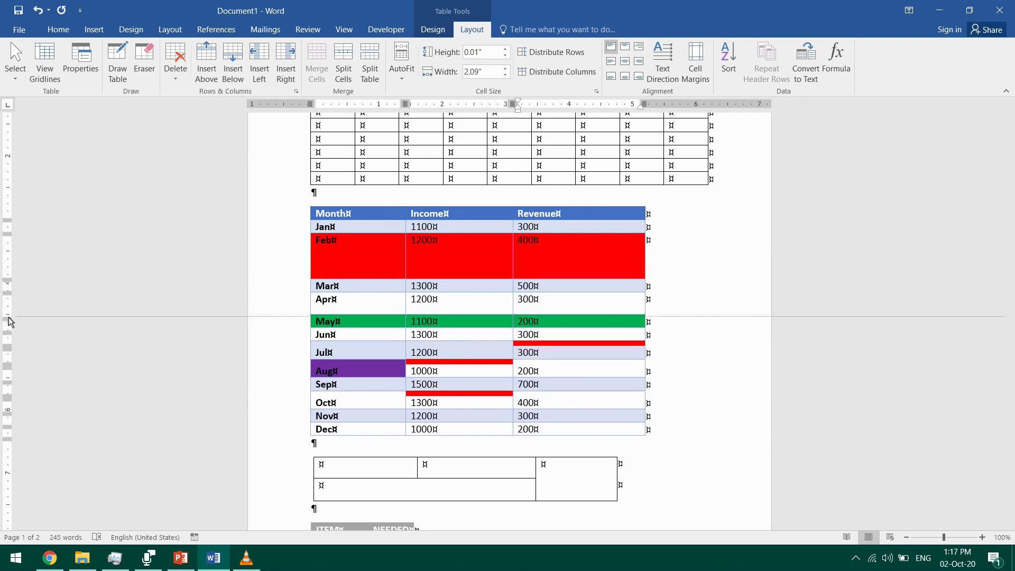
{"action": "left_click_drag", "start_coordinate": [10, 325], "coordinate": [11, 331]}
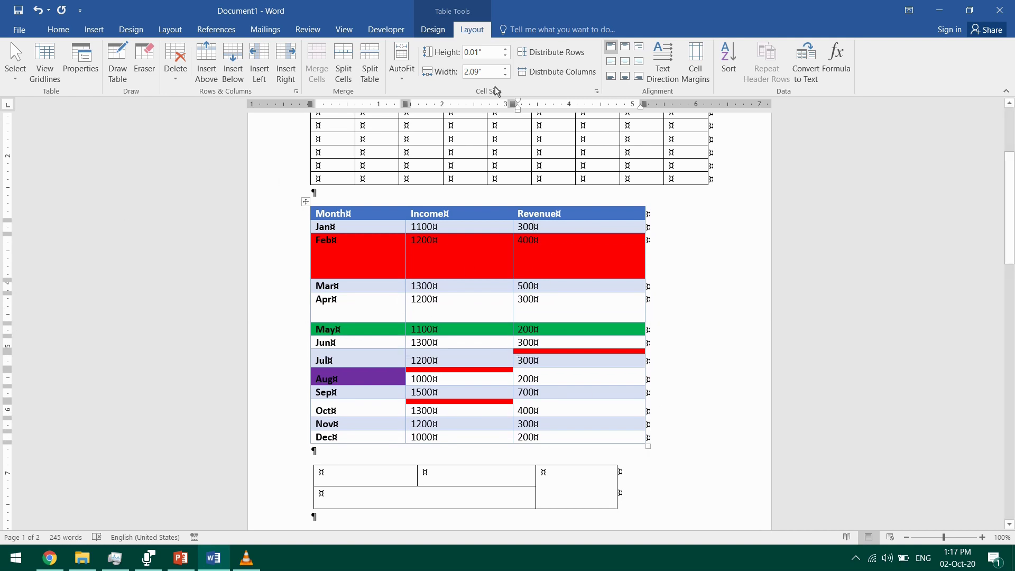
{"action": "left_click", "coordinate": [334, 34]}
{"action": "left_click", "coordinate": [153, 47]}
{"action": "left_click", "coordinate": [158, 50]}
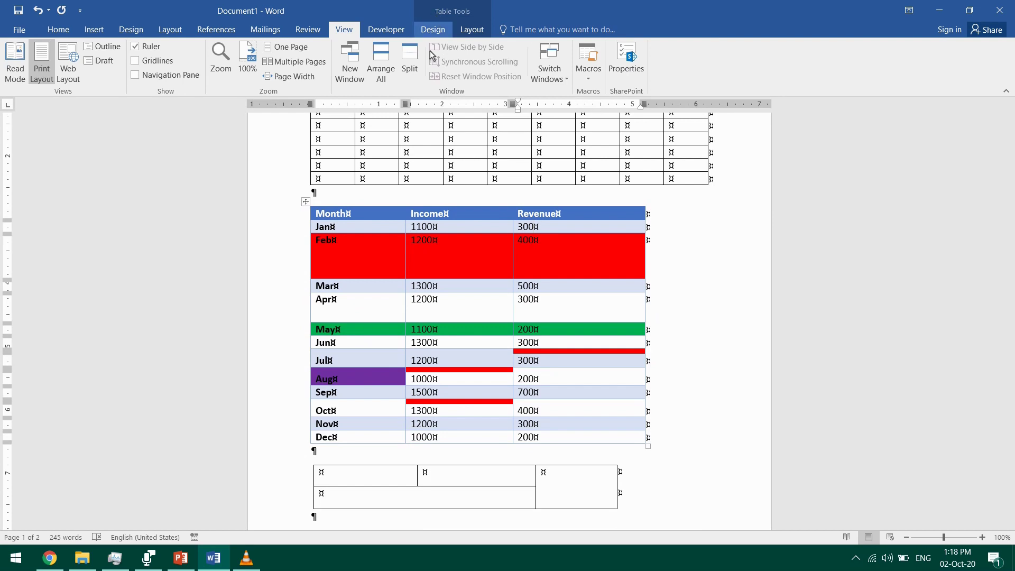
AutoFit the Month/Income/Revenue table to the window so its three columns span the page.
{"action": "left_click", "coordinate": [306, 204]}
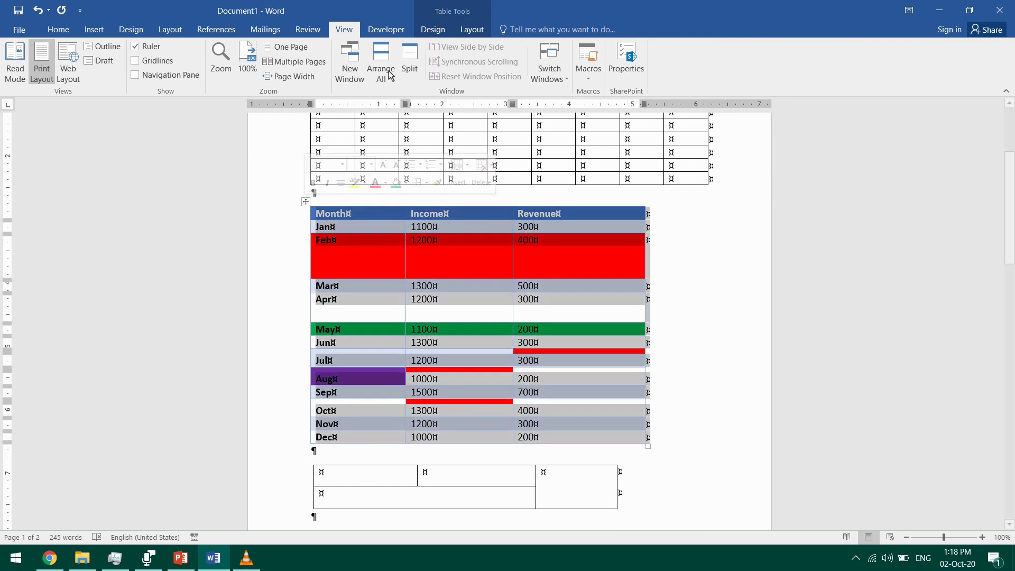
{"action": "left_click", "coordinate": [433, 29]}
{"action": "left_click", "coordinate": [460, 30]}
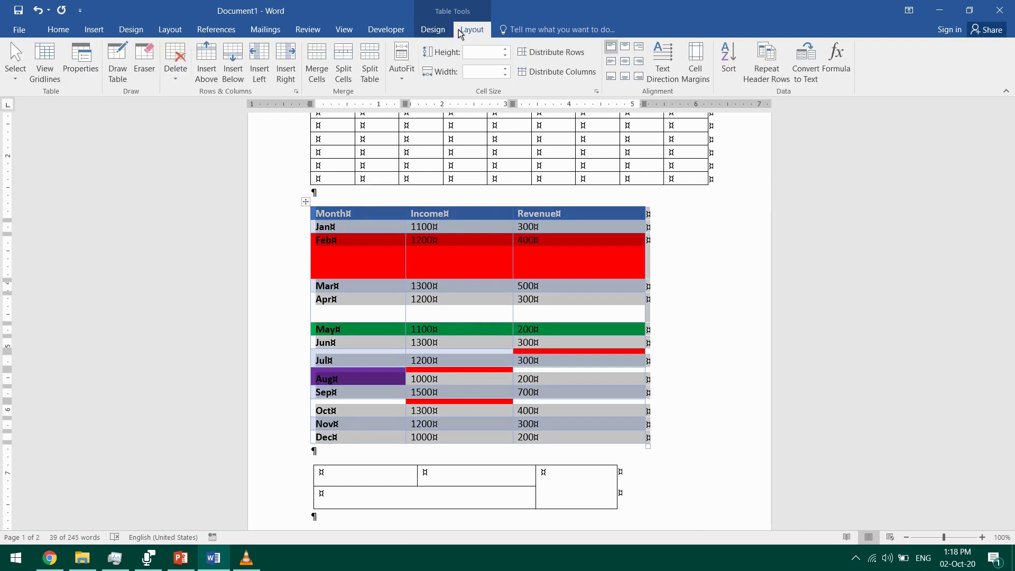
{"action": "left_click", "coordinate": [403, 66]}
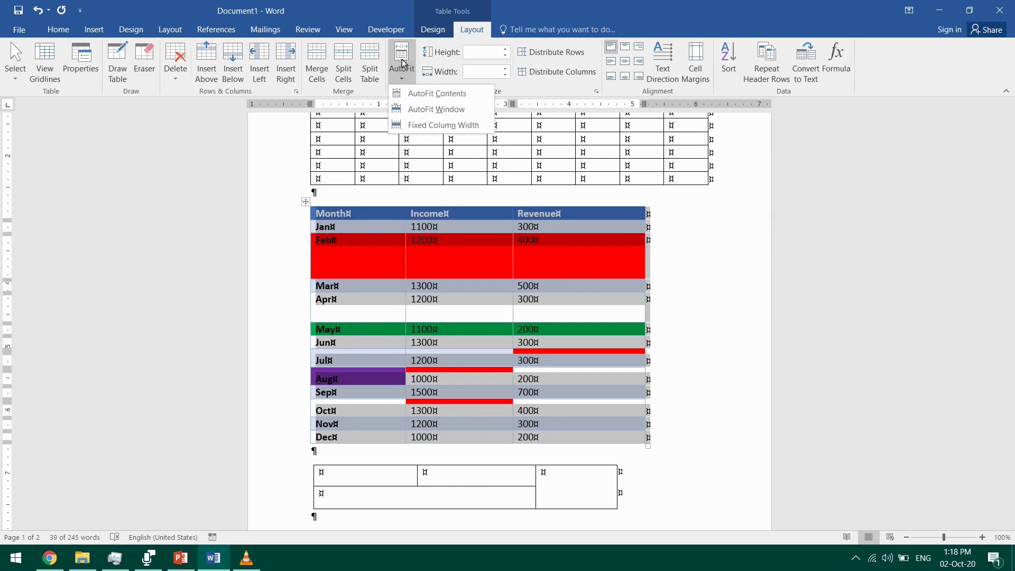
{"action": "left_click", "coordinate": [423, 110]}
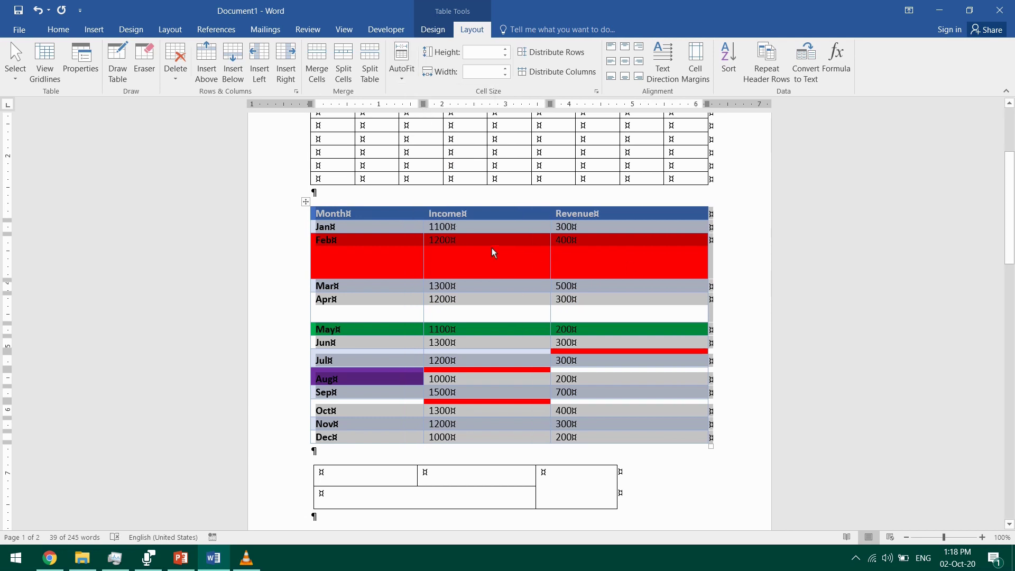
{"action": "left_click", "coordinate": [430, 238]}
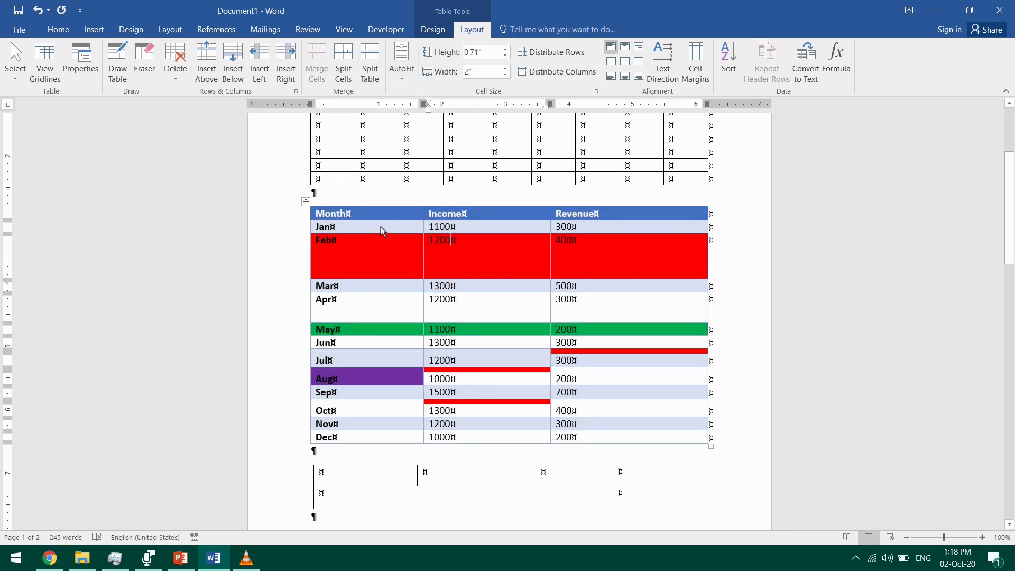
Clear the Nov row and paste Nov (1200, 300) into a new row below Dec.
{"action": "left_click_drag", "start_coordinate": [381, 227], "coordinate": [664, 426]}
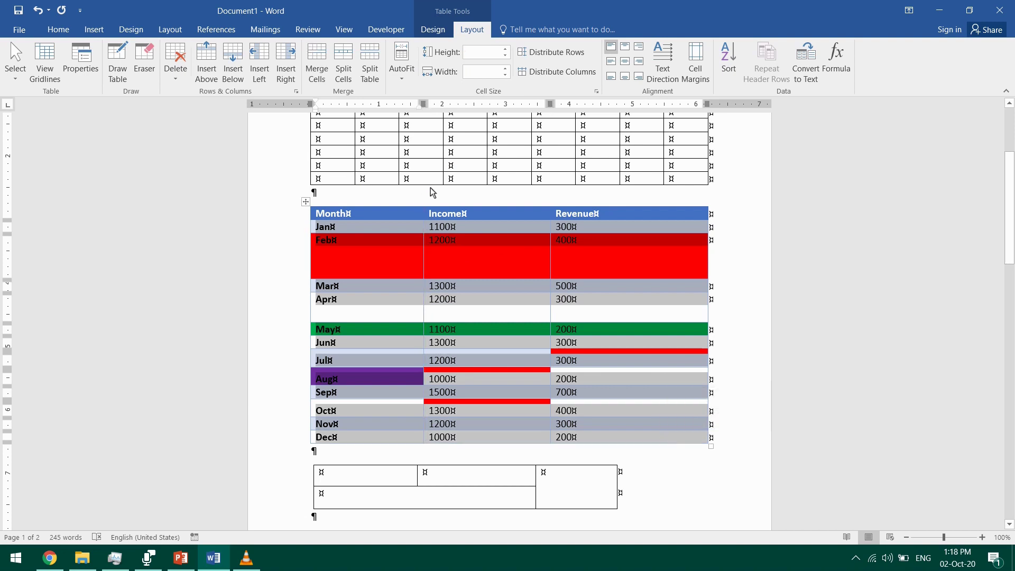
{"action": "left_click", "coordinate": [407, 238]}
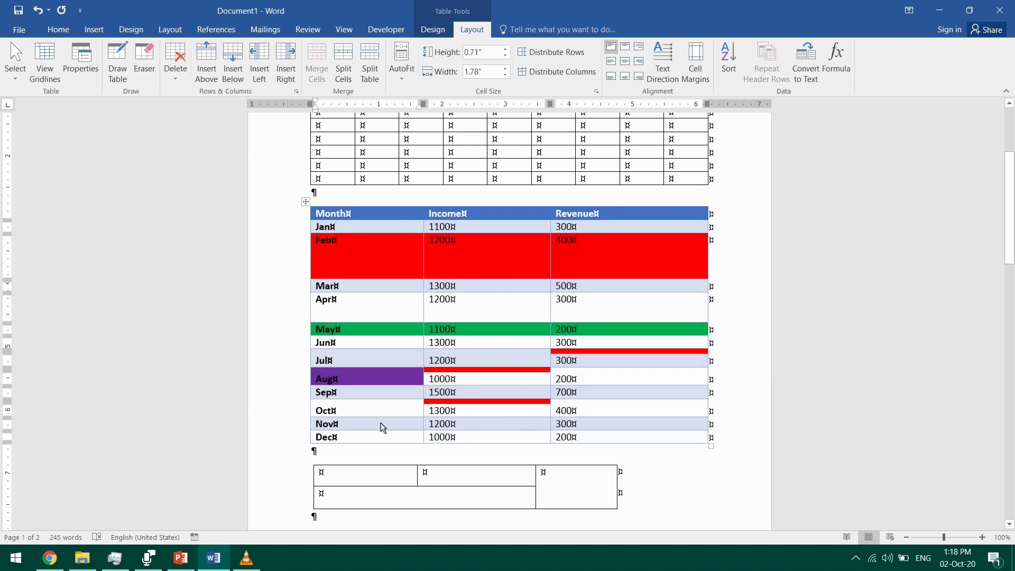
{"action": "left_click_drag", "start_coordinate": [383, 428], "coordinate": [618, 426]}
{"action": "key", "text": "ctrl+c"}
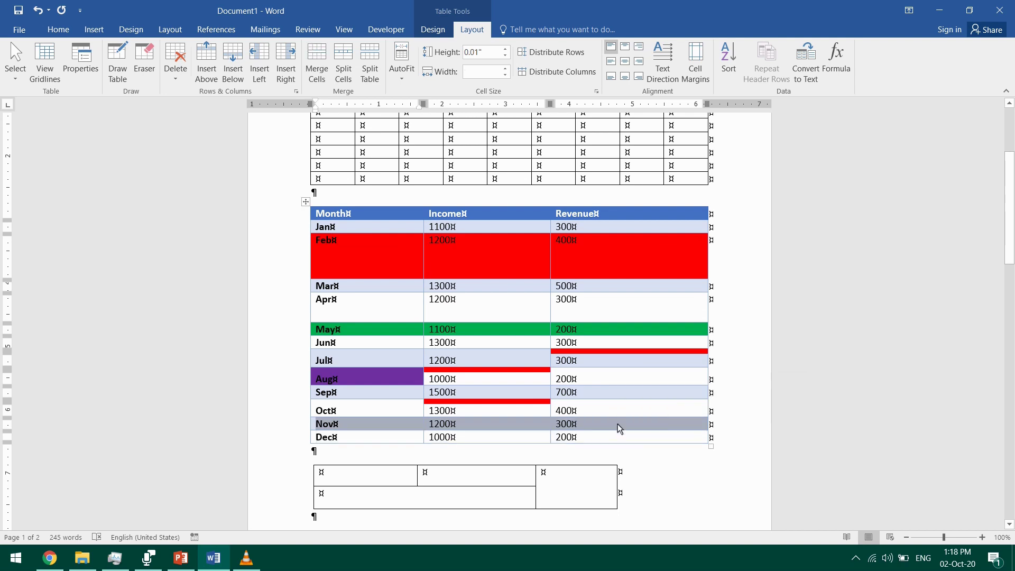
{"action": "key", "text": "BackSpace"}
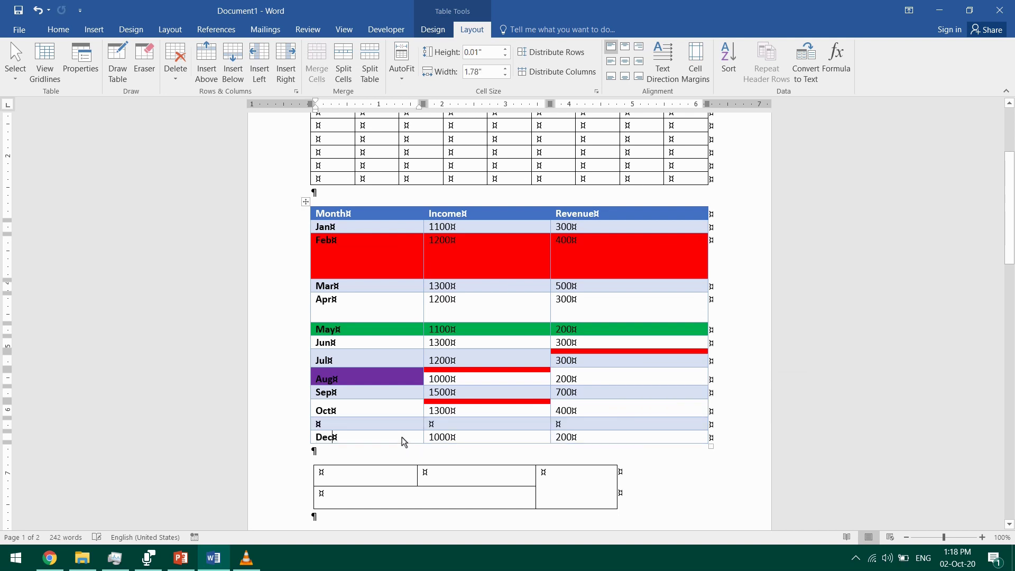
{"action": "left_click", "coordinate": [231, 72]}
{"action": "left_click", "coordinate": [372, 451]}
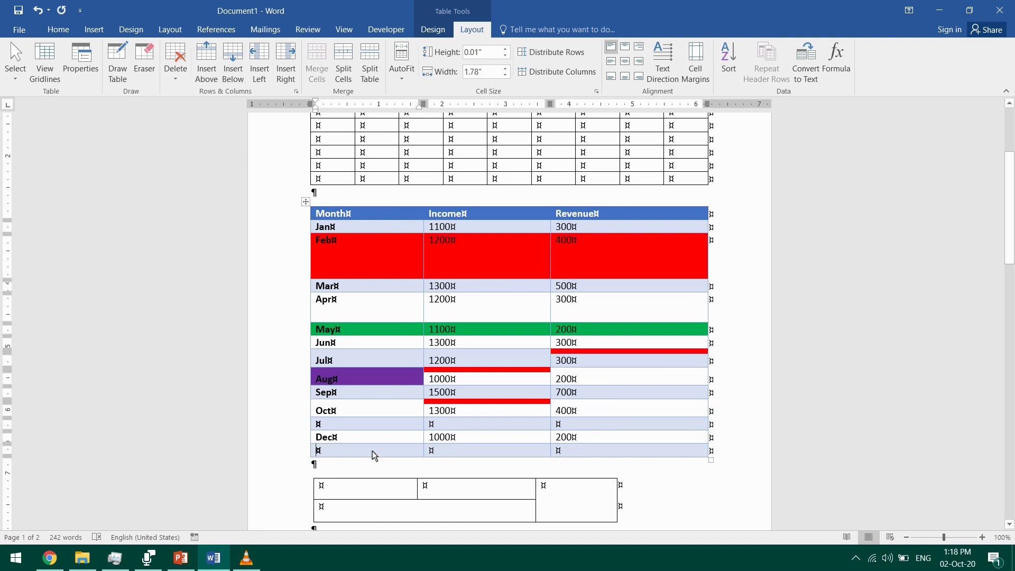
{"action": "key", "text": "ctrl+v"}
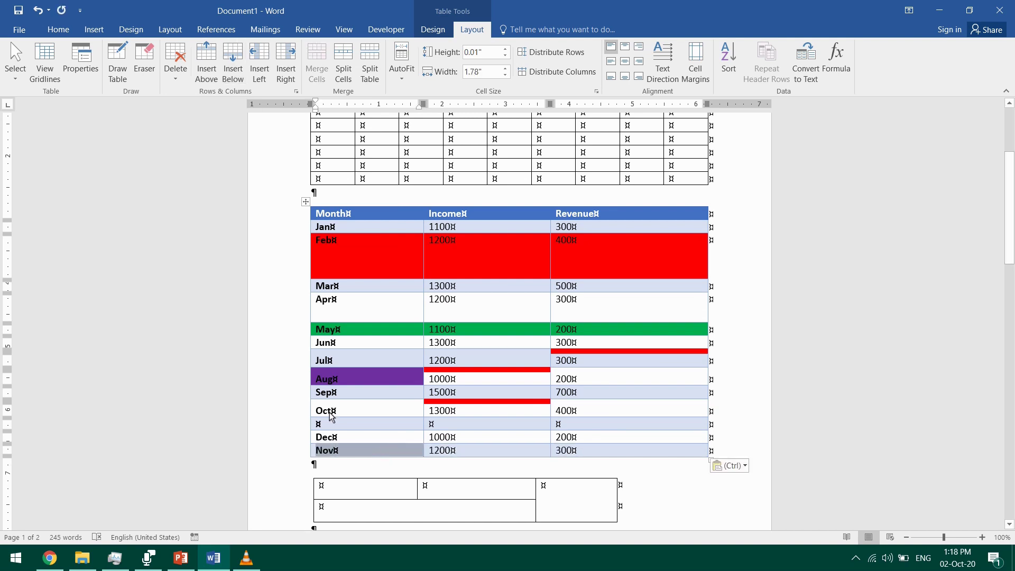
Delete the empty row left between Oct and Dec.
{"action": "left_click_drag", "start_coordinate": [329, 423], "coordinate": [618, 426]}
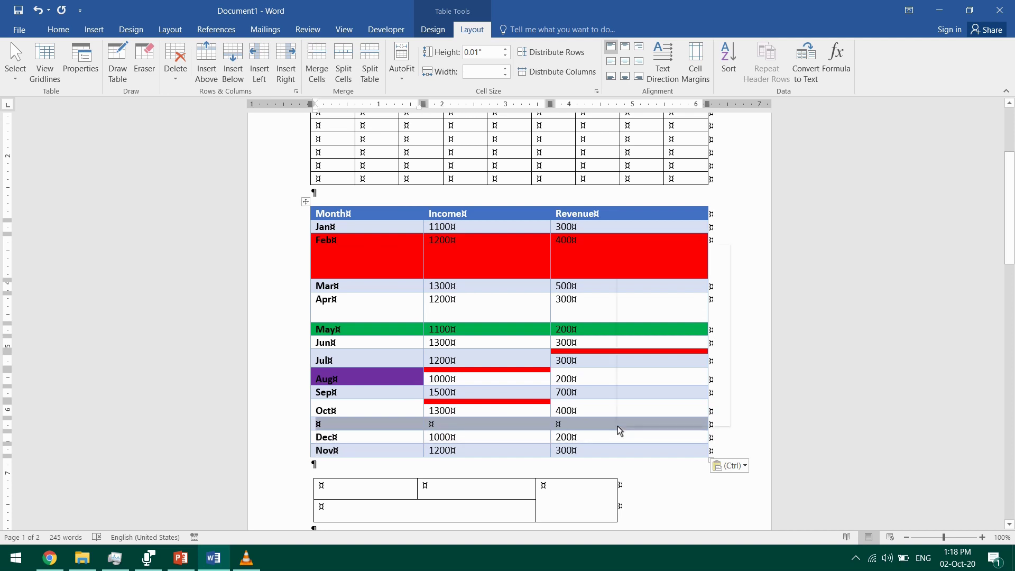
{"action": "right_click", "coordinate": [618, 427]}
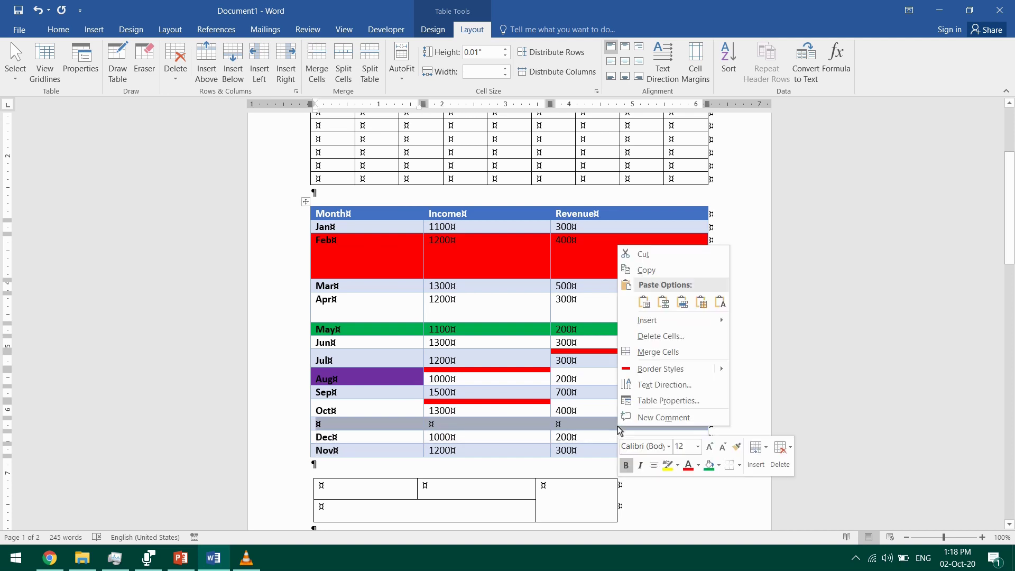
{"action": "left_click", "coordinate": [661, 336]}
{"action": "left_click", "coordinate": [492, 268]}
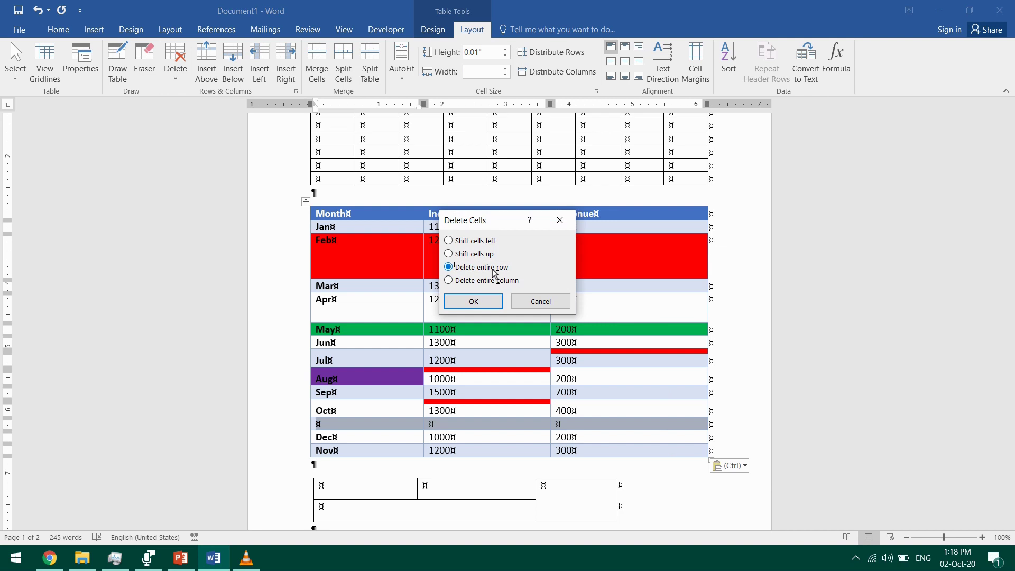
{"action": "left_click", "coordinate": [534, 303]}
{"action": "left_click", "coordinate": [178, 76]}
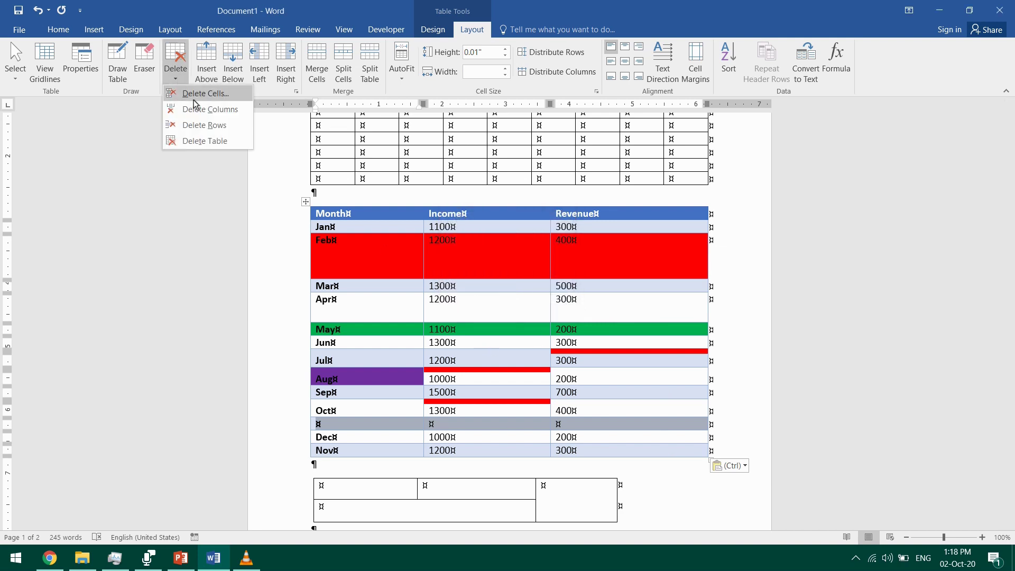
{"action": "left_click", "coordinate": [205, 125]}
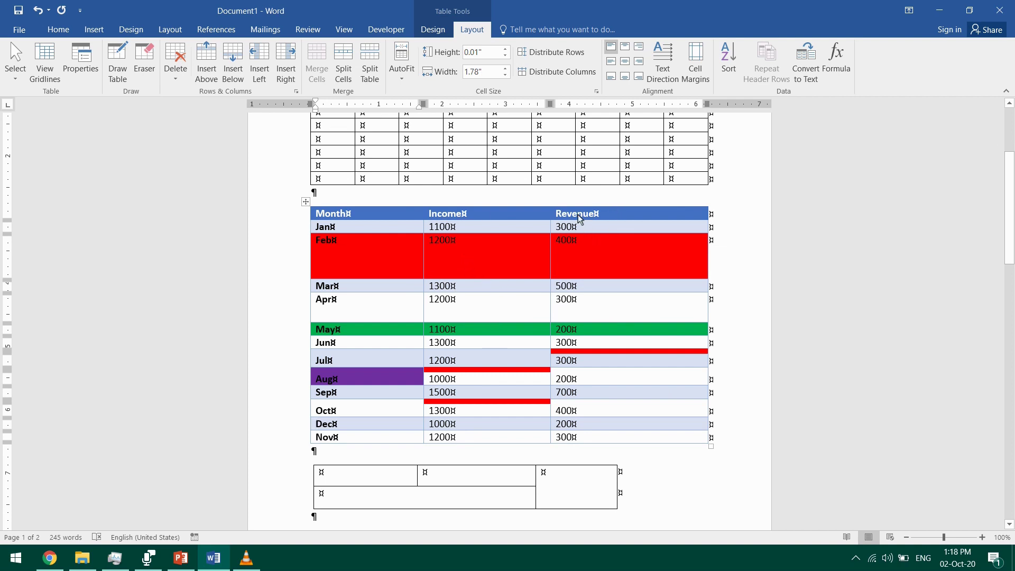
Sort the whole table by Revenue, descending, keeping the header row.
{"action": "left_click_drag", "start_coordinate": [610, 217], "coordinate": [374, 442]}
{"action": "left_click", "coordinate": [736, 59]}
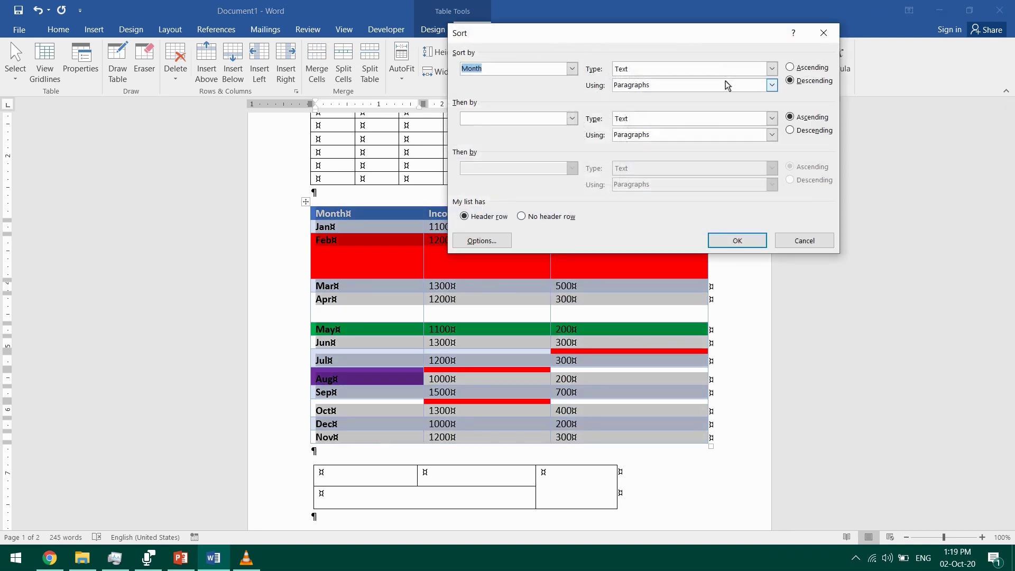
{"action": "left_click", "coordinate": [697, 70]}
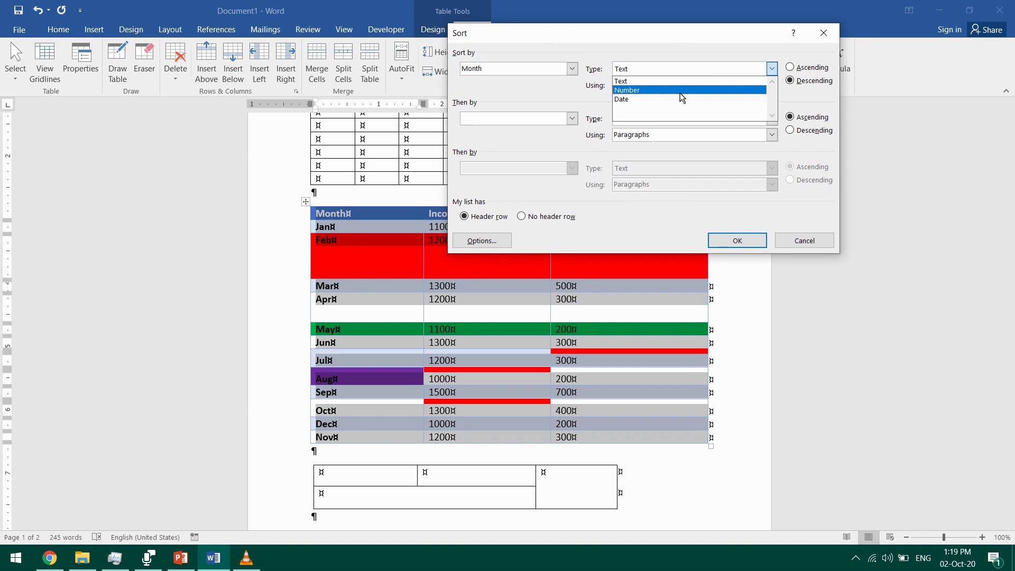
{"action": "left_click", "coordinate": [687, 69]}
{"action": "left_click", "coordinate": [522, 69]}
{"action": "left_click", "coordinate": [572, 68]}
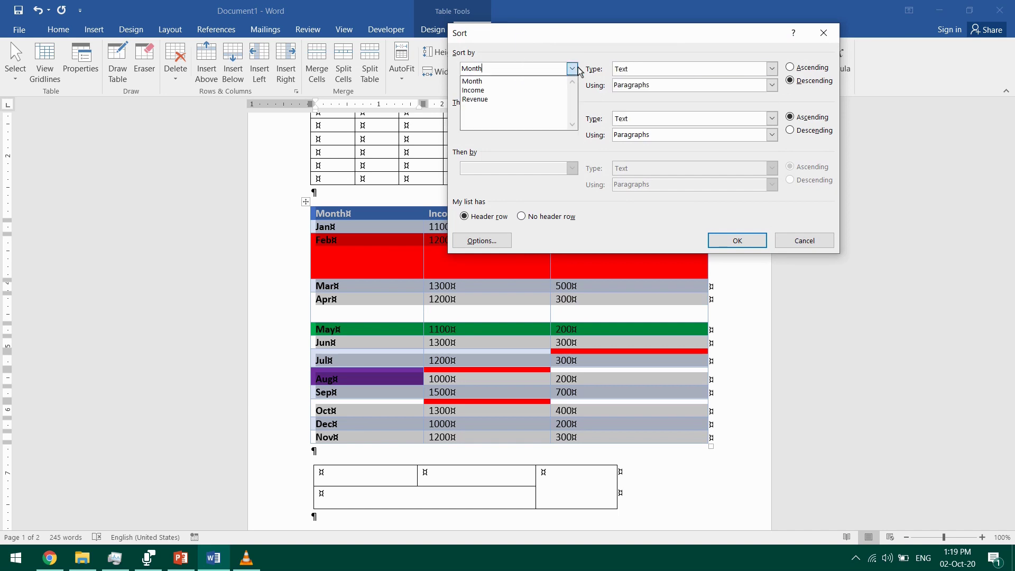
{"action": "left_click", "coordinate": [559, 102]}
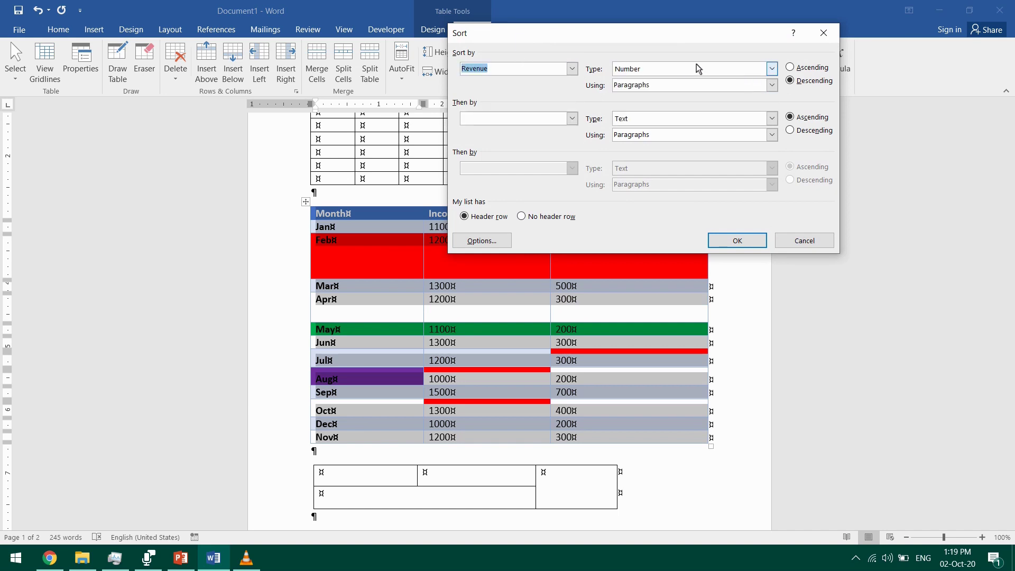
{"action": "left_click", "coordinate": [790, 80]}
{"action": "left_click", "coordinate": [754, 242]}
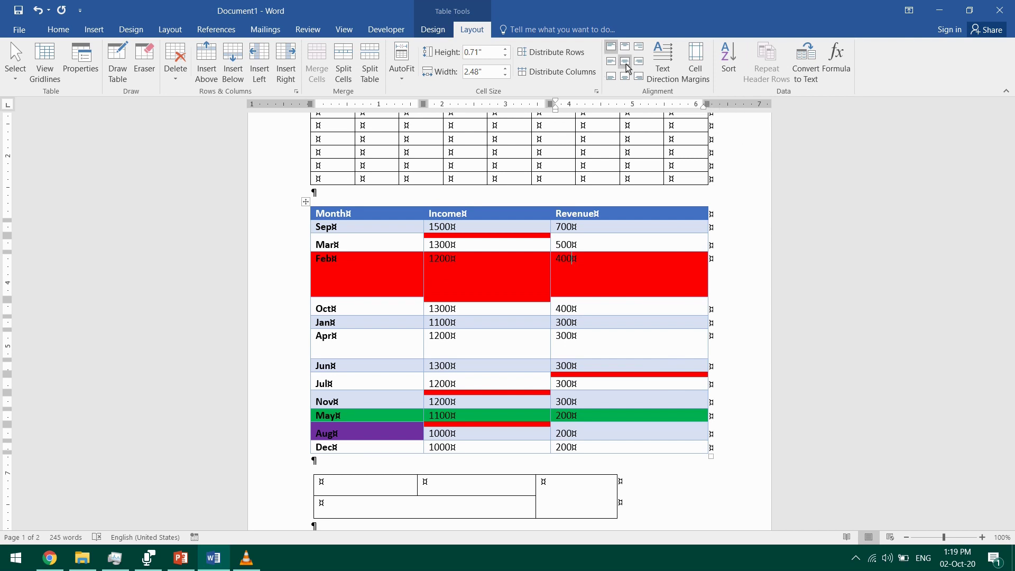
Align all table text center-right and distribute the three columns evenly at 2.09".
{"action": "left_click", "coordinate": [626, 62]}
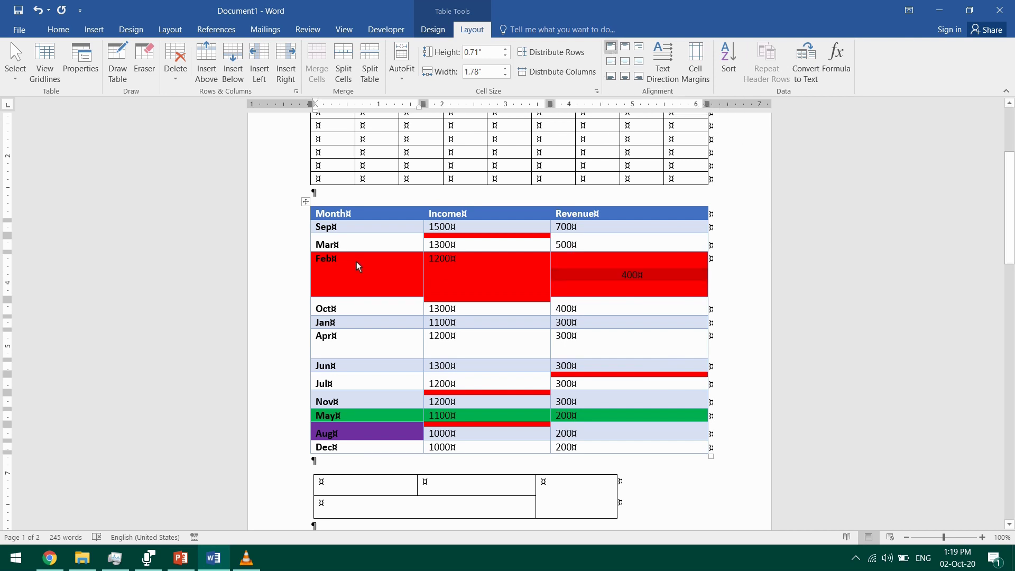
{"action": "left_click", "coordinate": [305, 201]}
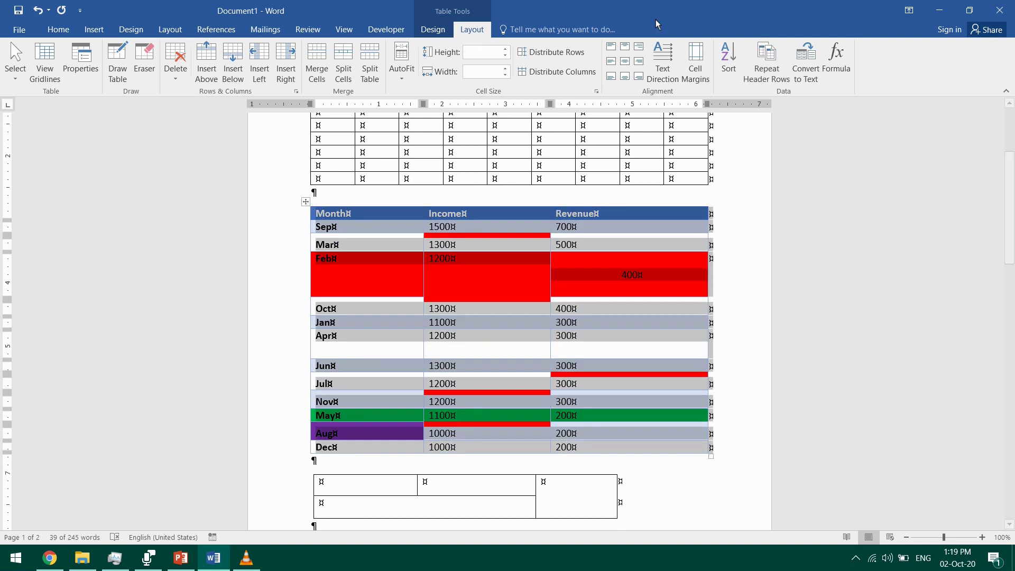
{"action": "left_click", "coordinate": [625, 61]}
{"action": "left_click", "coordinate": [611, 47]}
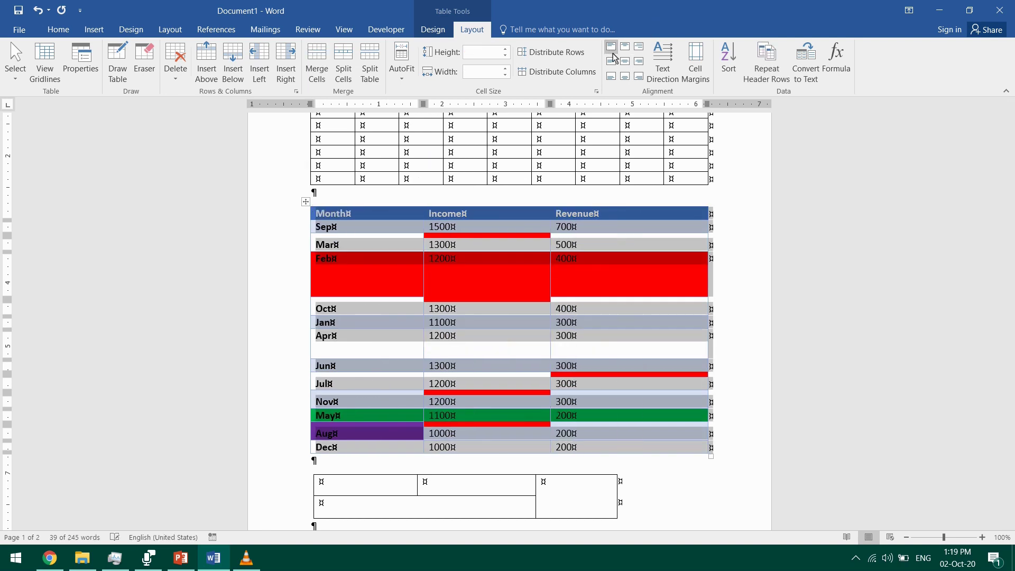
{"action": "left_click", "coordinate": [611, 76]}
{"action": "left_click", "coordinate": [640, 66]}
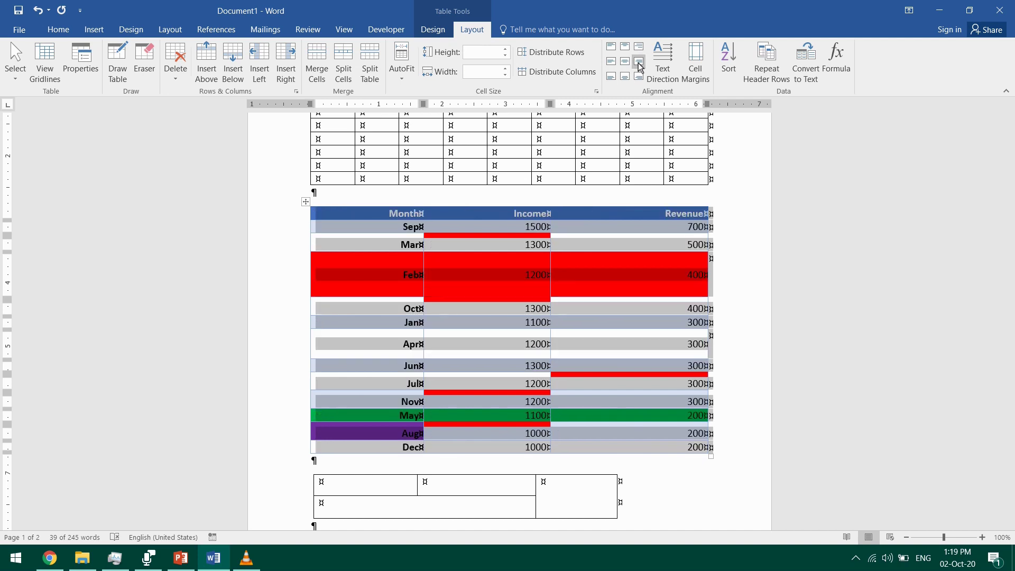
{"action": "left_click", "coordinate": [553, 67]}
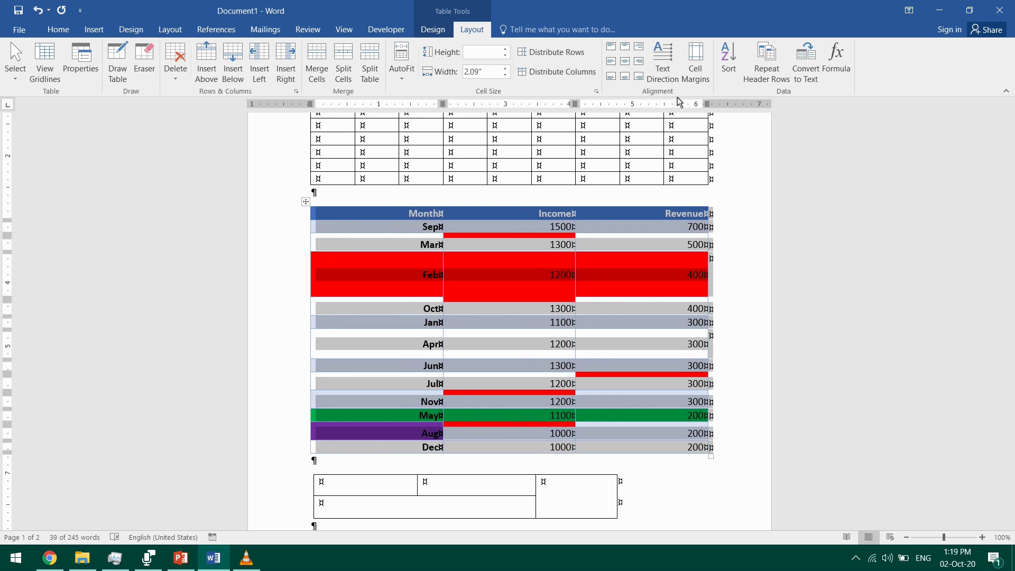
Raise the table's default right cell margin in two passes to 0.25".
{"action": "left_click", "coordinate": [697, 79]}
{"action": "left_click_drag", "start_coordinate": [492, 200], "coordinate": [193, 169]}
{"action": "left_click", "coordinate": [297, 209]}
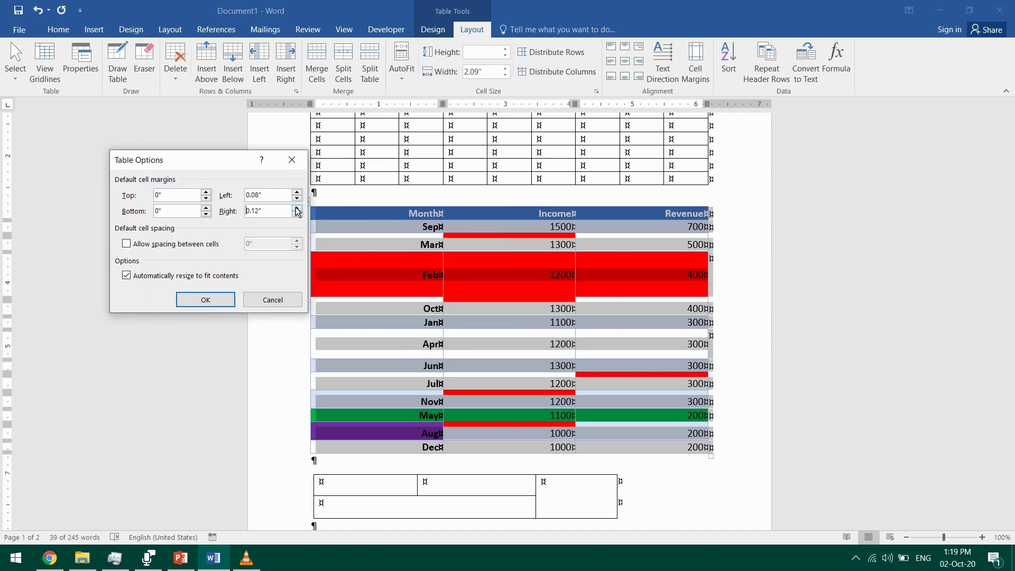
{"action": "left_click", "coordinate": [193, 301]}
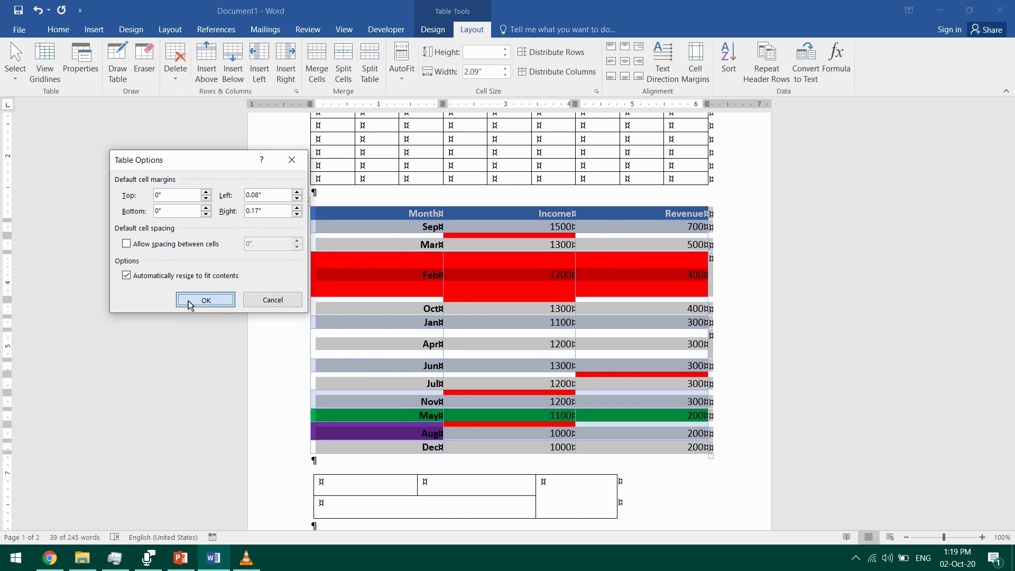
{"action": "left_click", "coordinate": [696, 67]}
{"action": "left_click", "coordinate": [291, 159]}
{"action": "left_click", "coordinate": [706, 67]}
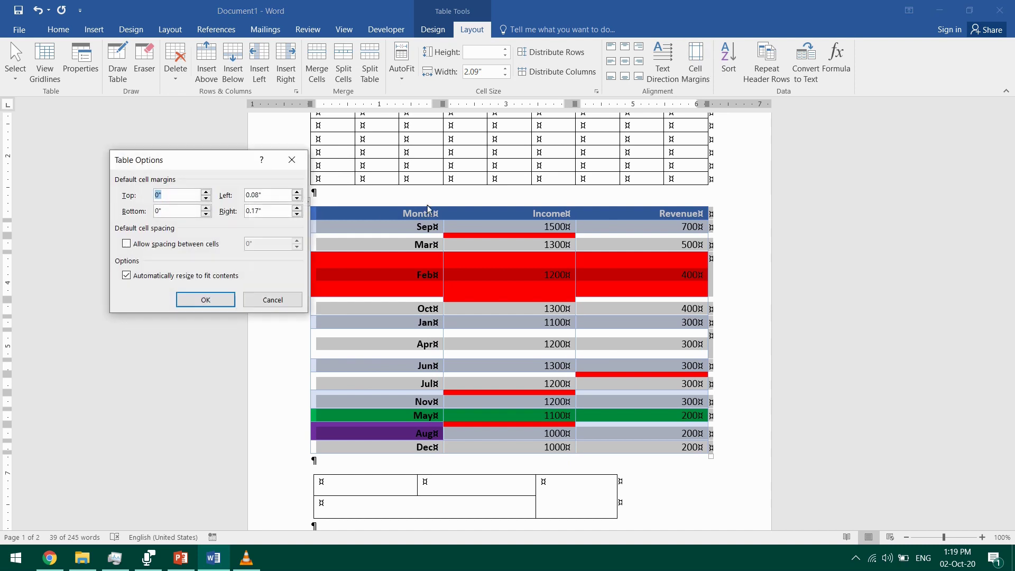
{"action": "left_click", "coordinate": [298, 208]}
{"action": "left_click", "coordinate": [205, 299]}
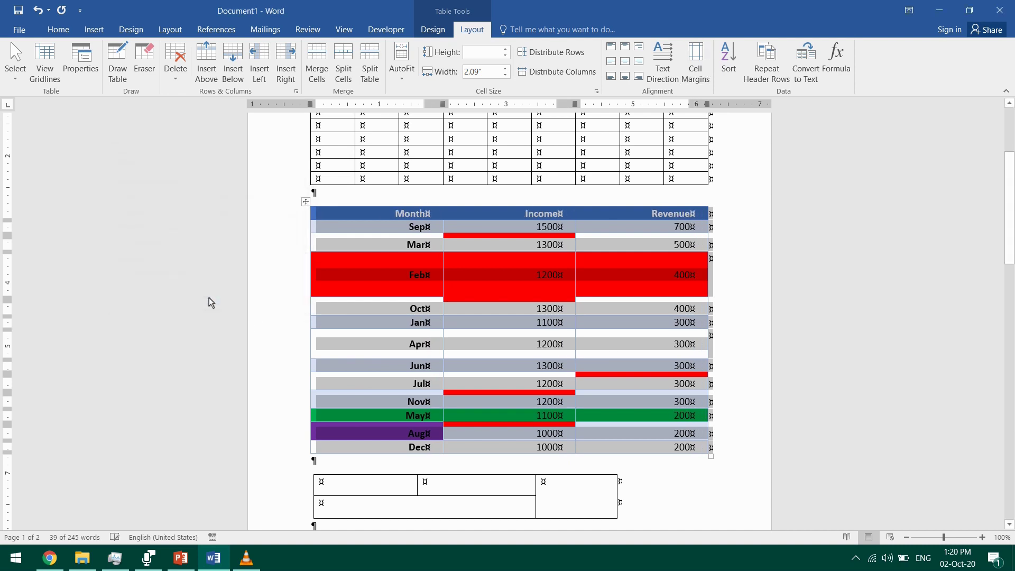
{"action": "left_click", "coordinate": [517, 275]}
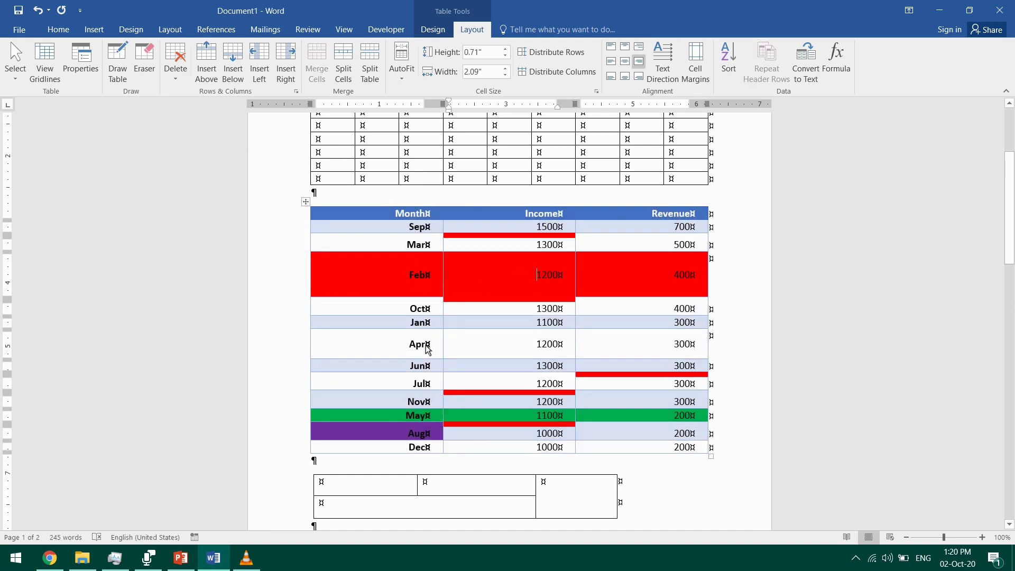
Turn only the Month, Income and Revenue header labels vertical, leaving data rows horizontal.
{"action": "left_click", "coordinate": [306, 202]}
{"action": "left_click", "coordinate": [662, 75]}
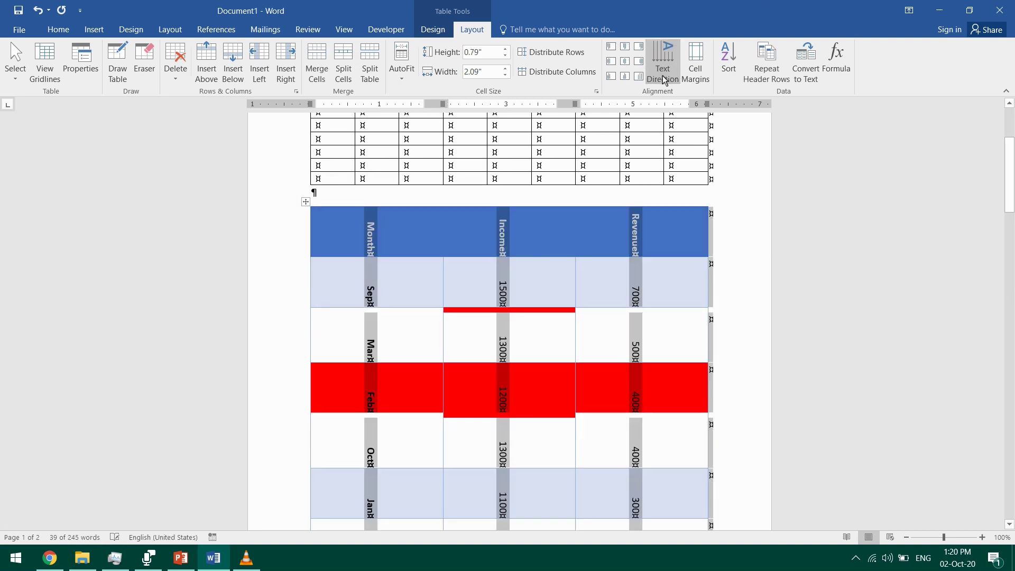
{"action": "left_click", "coordinate": [664, 79]}
{"action": "left_click", "coordinate": [665, 78]}
{"action": "left_click", "coordinate": [524, 277]}
{"action": "left_click_drag", "start_coordinate": [404, 237], "coordinate": [615, 233]}
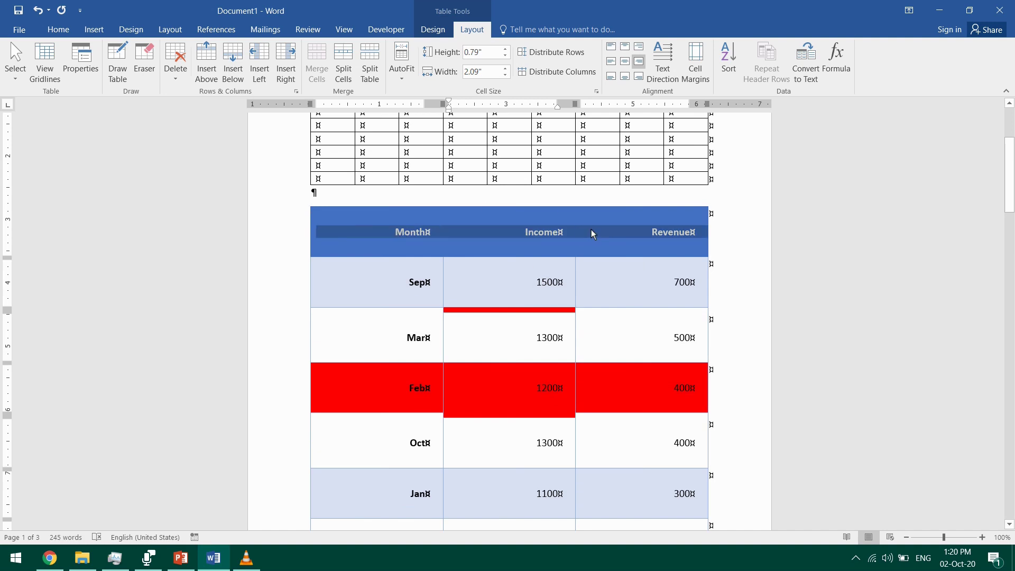
{"action": "left_click", "coordinate": [669, 66]}
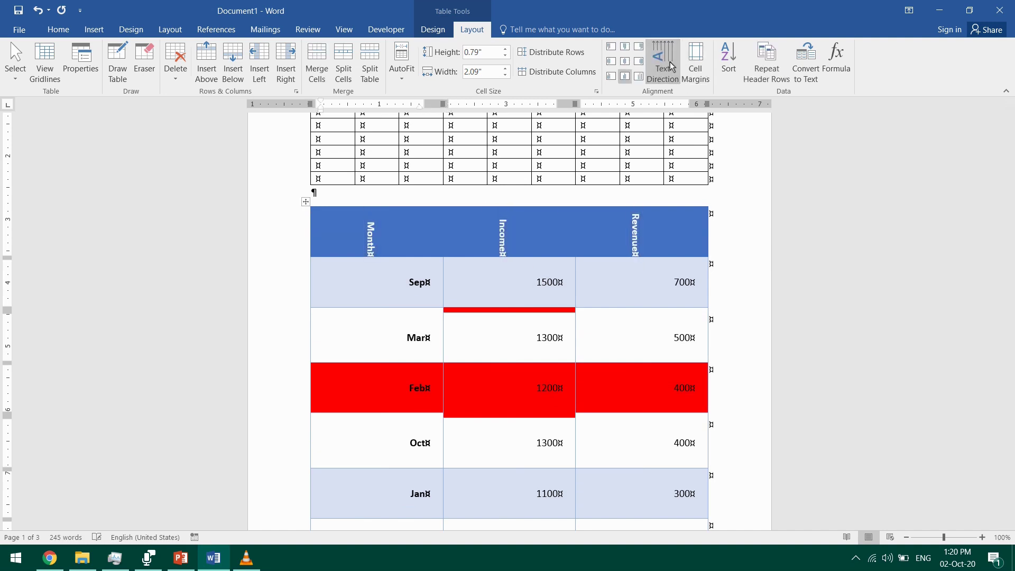